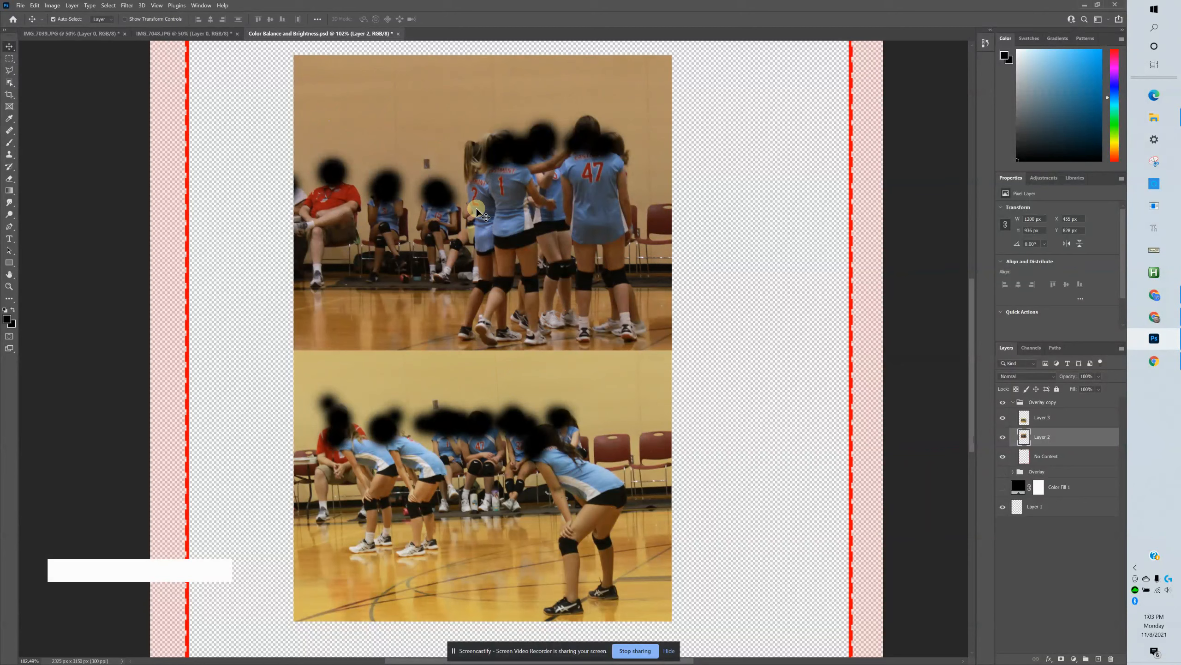
Move Layer 2 and Layer 3 out of the Overlay copy group to the very end of the layer stack
click(614, 207)
click(1064, 417)
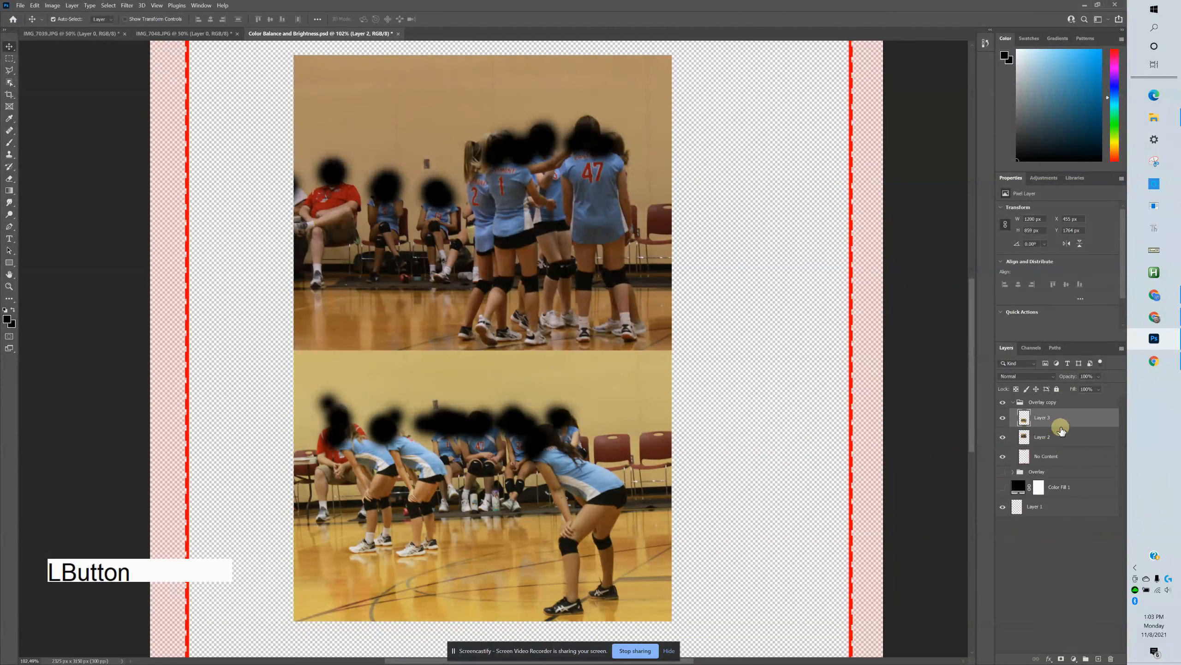
shift+click(1061, 437)
drag(1062, 421, 1045, 518)
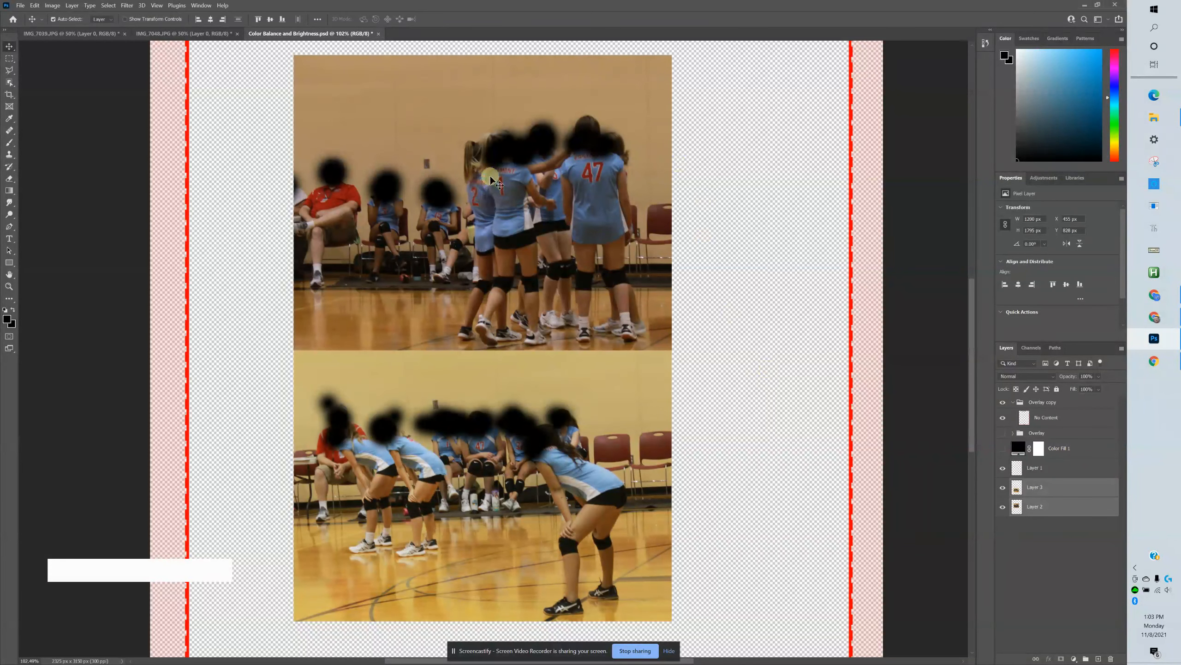
Add a Brightness/Contrast adjustment layer directly above Layer 2, the upper volleyball photo
click(1025, 509)
click(1002, 489)
click(1002, 489)
click(1032, 509)
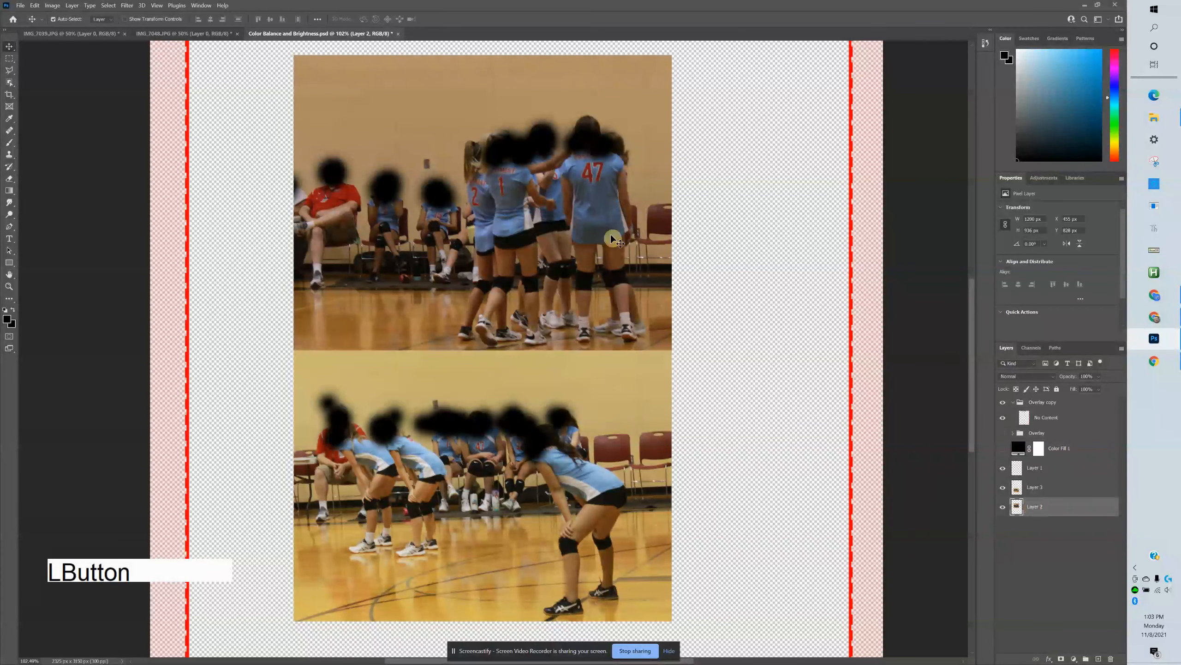
right_click(425, 149)
click(451, 159)
click(1075, 659)
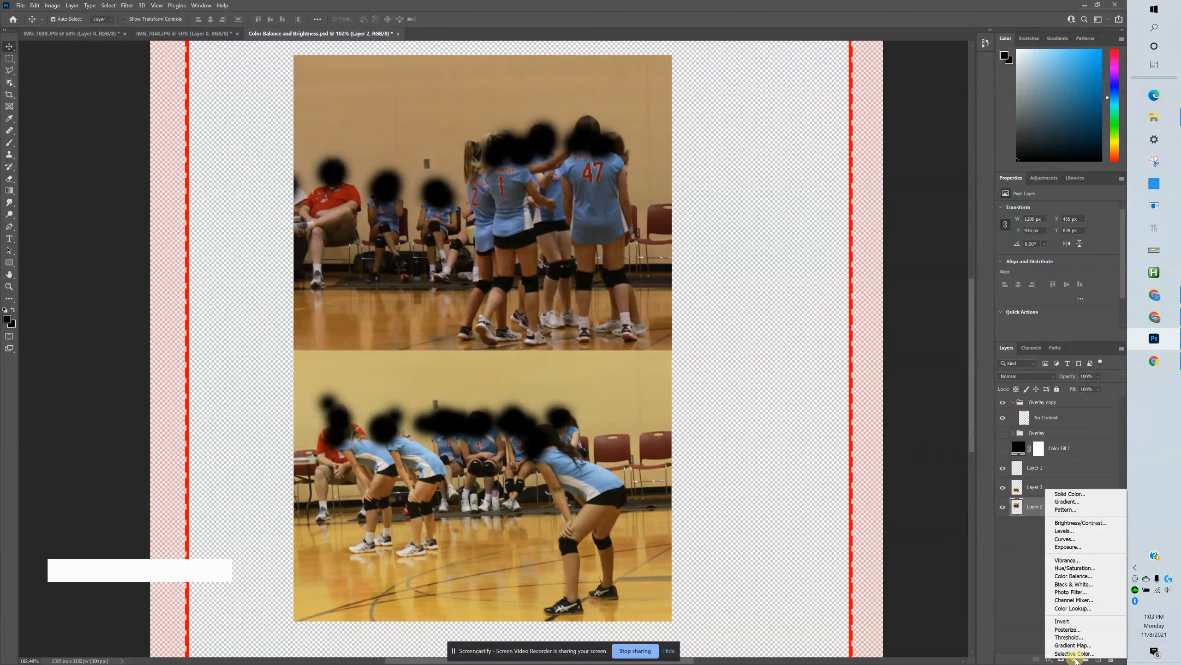
click(1074, 659)
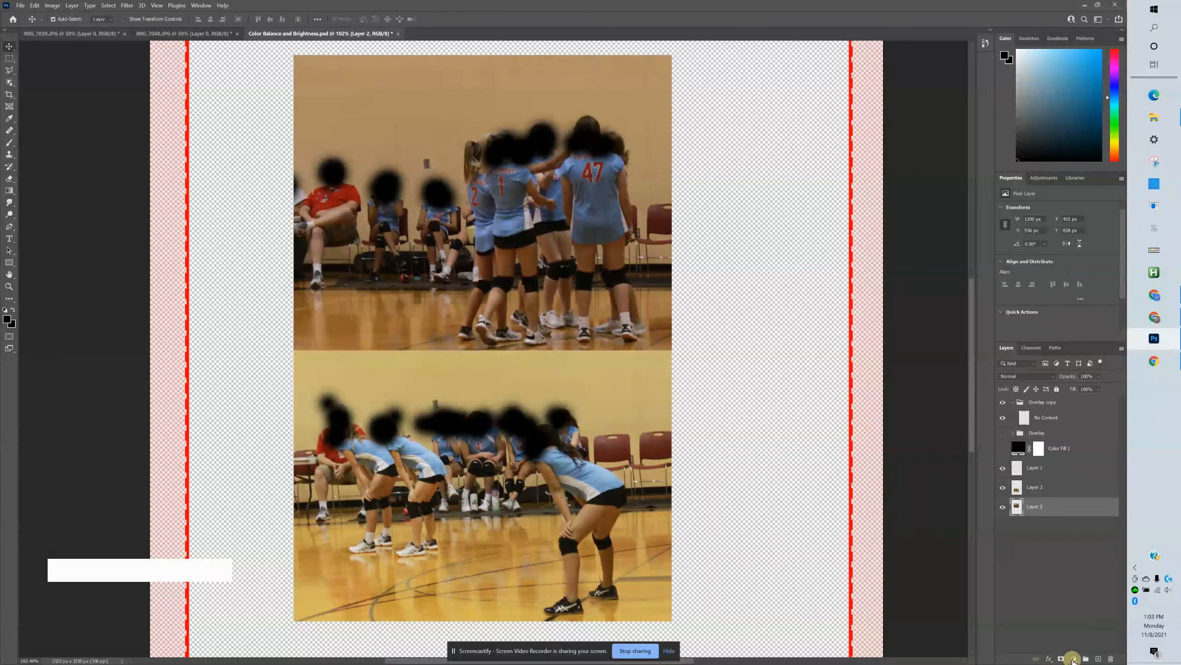
click(1073, 659)
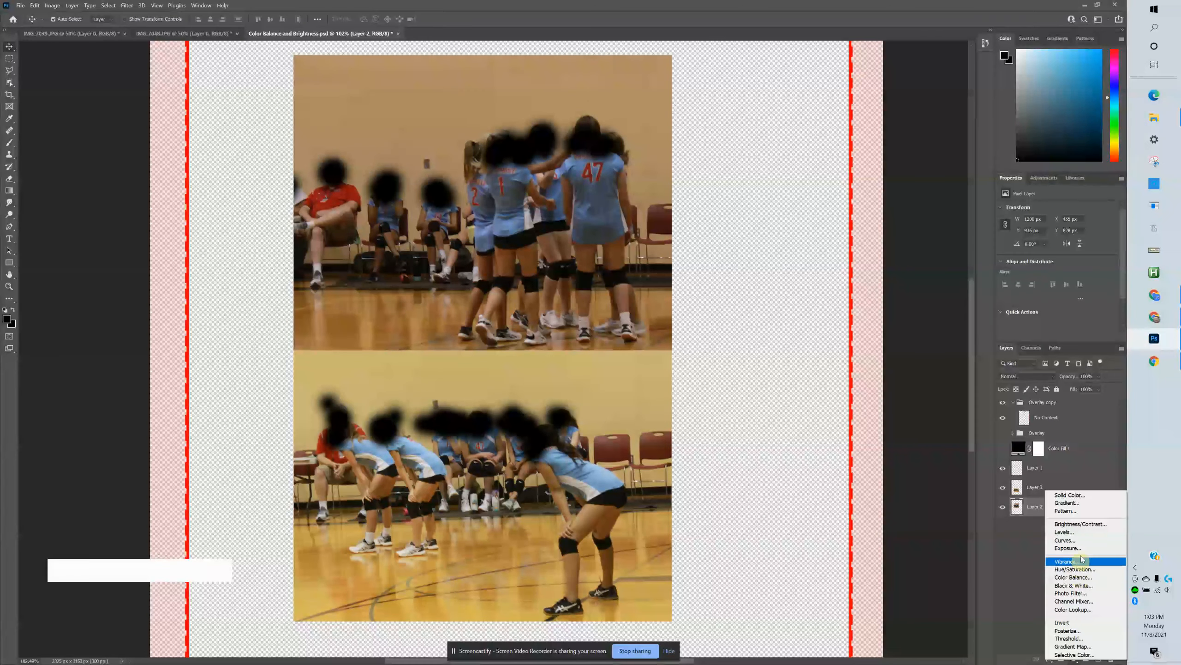
click(1077, 523)
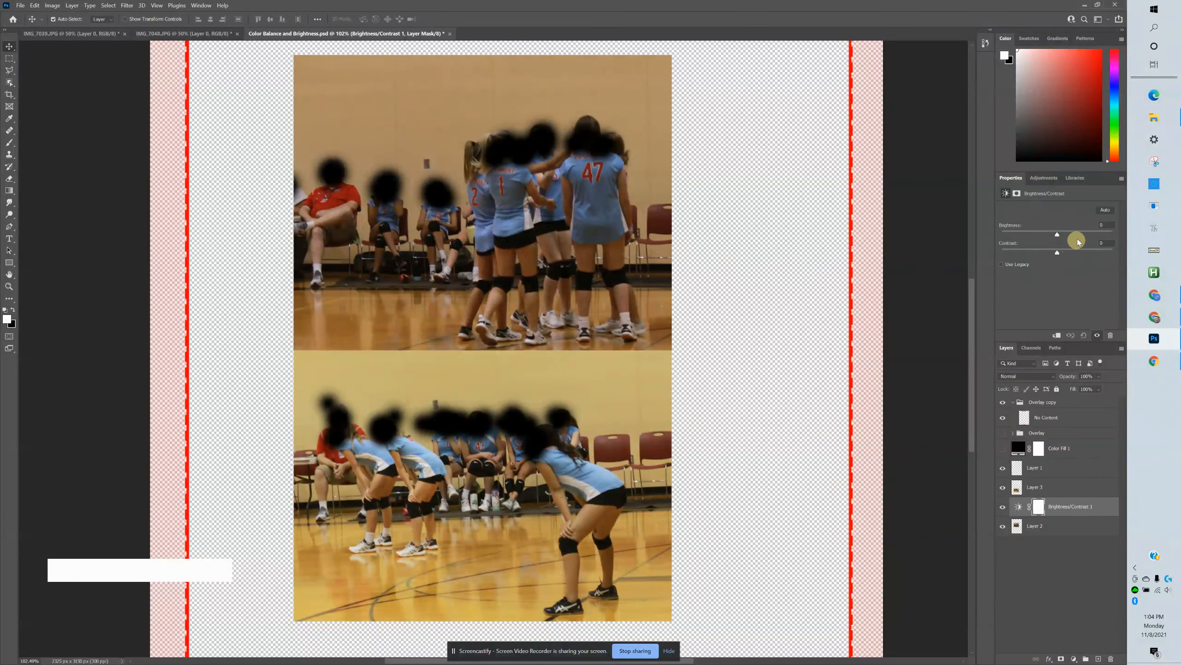
Raise the brightness in the Brightness/Contrast adjustment so the upper photo is lighter
drag(1059, 236, 1087, 236)
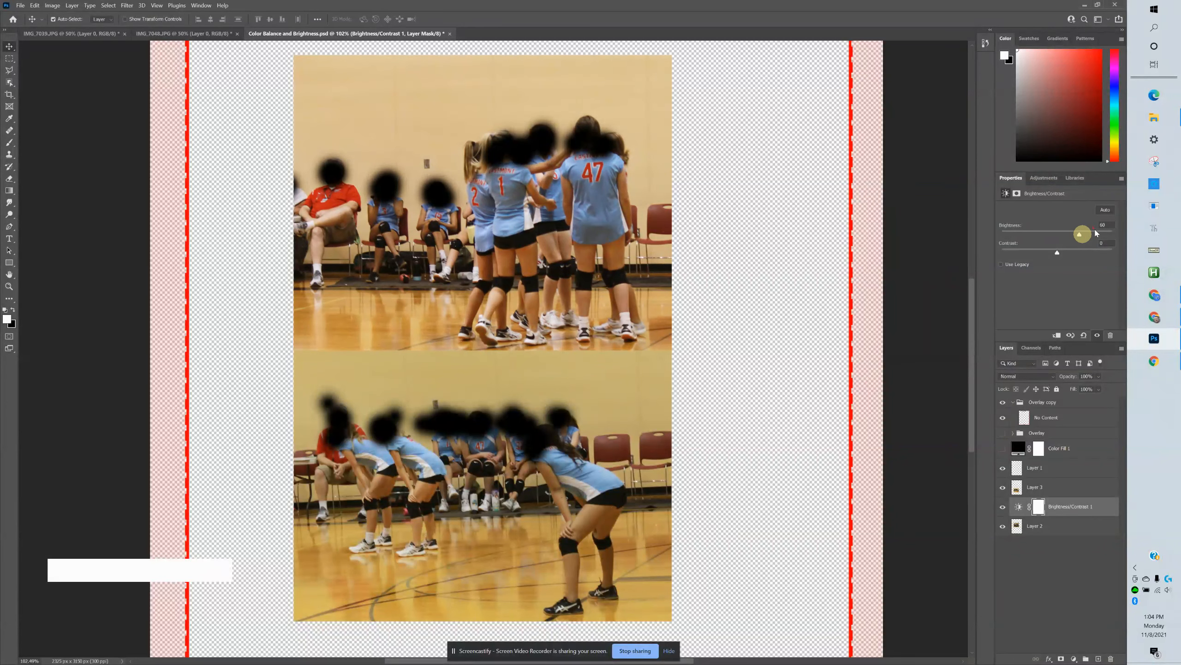
click(1108, 224)
drag(1082, 235, 1081, 236)
click(1108, 227)
key(Up)
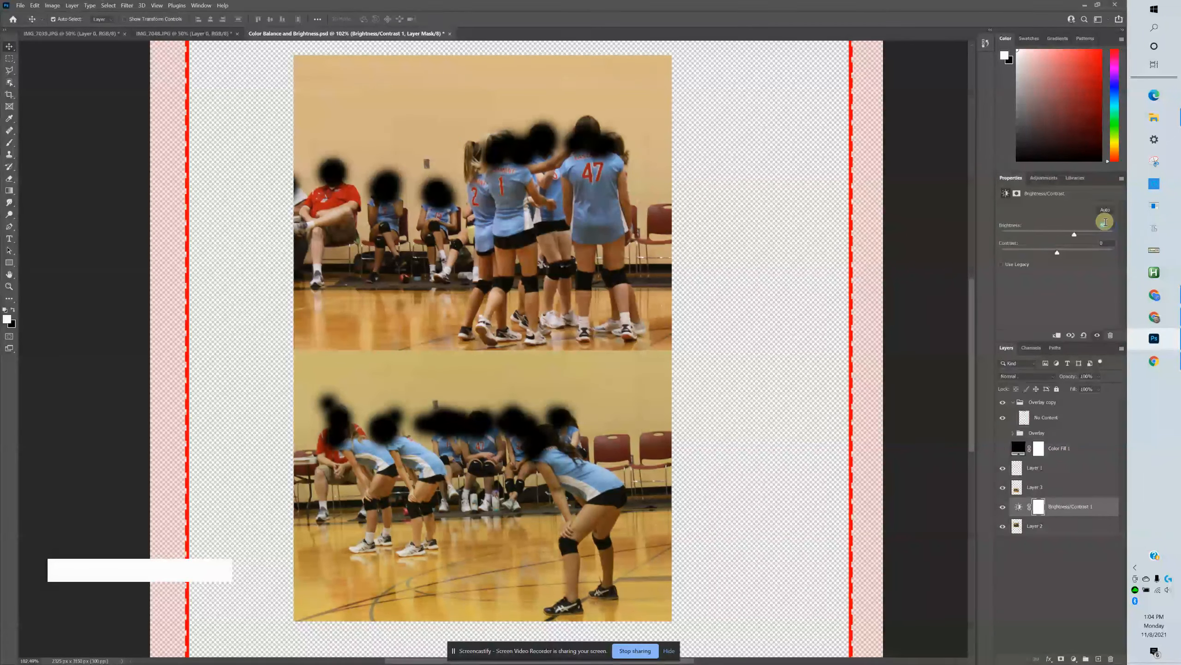
key(Down)
key(Down)
click(1064, 570)
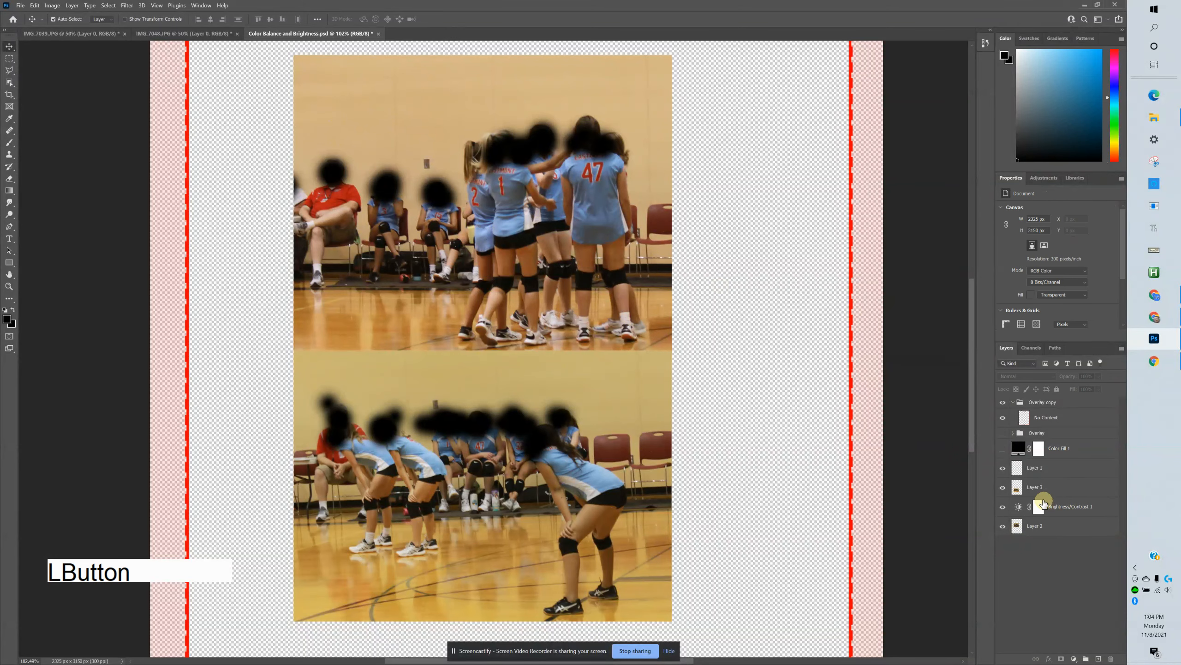
Place Layer 3 beneath Layer 2 and clip the Brightness/Contrast adjustment to Layer 2
drag(1022, 494, 1023, 543)
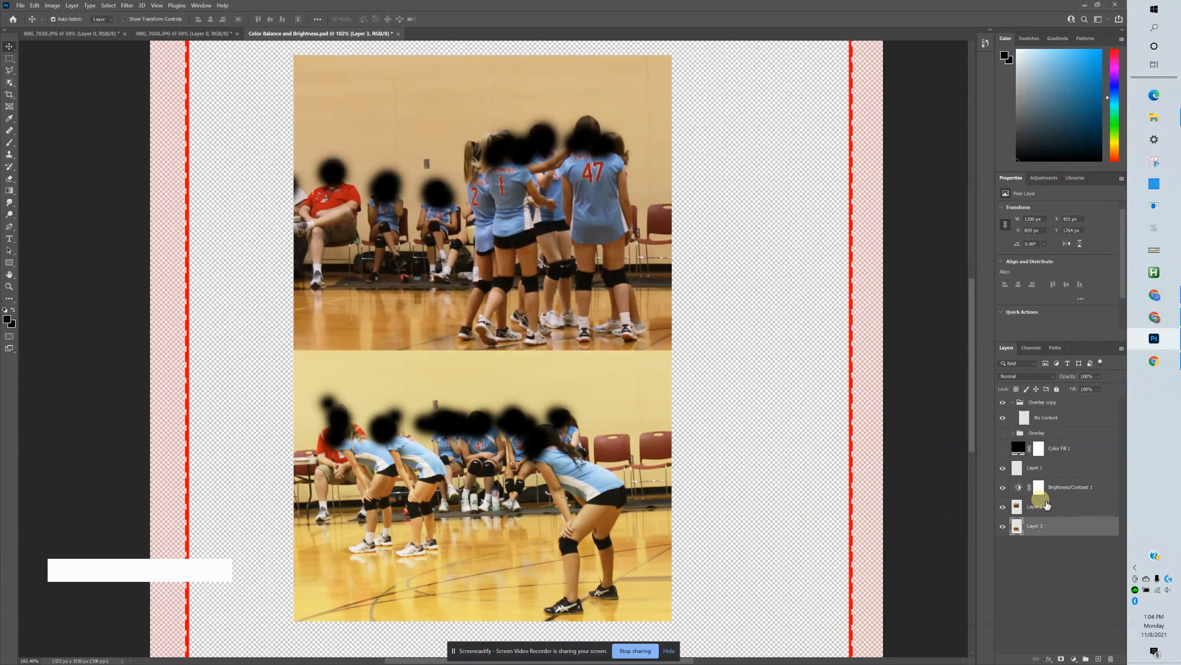
key(alt)
alt+click(1031, 495)
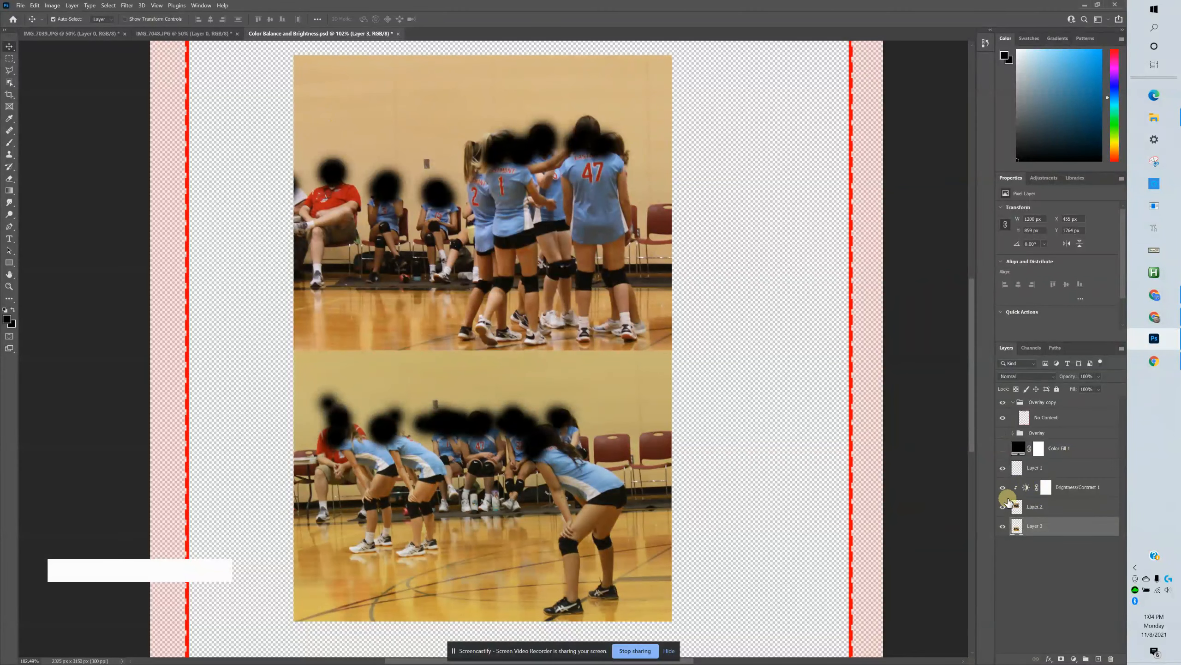
click(1002, 506)
click(1003, 507)
click(1003, 488)
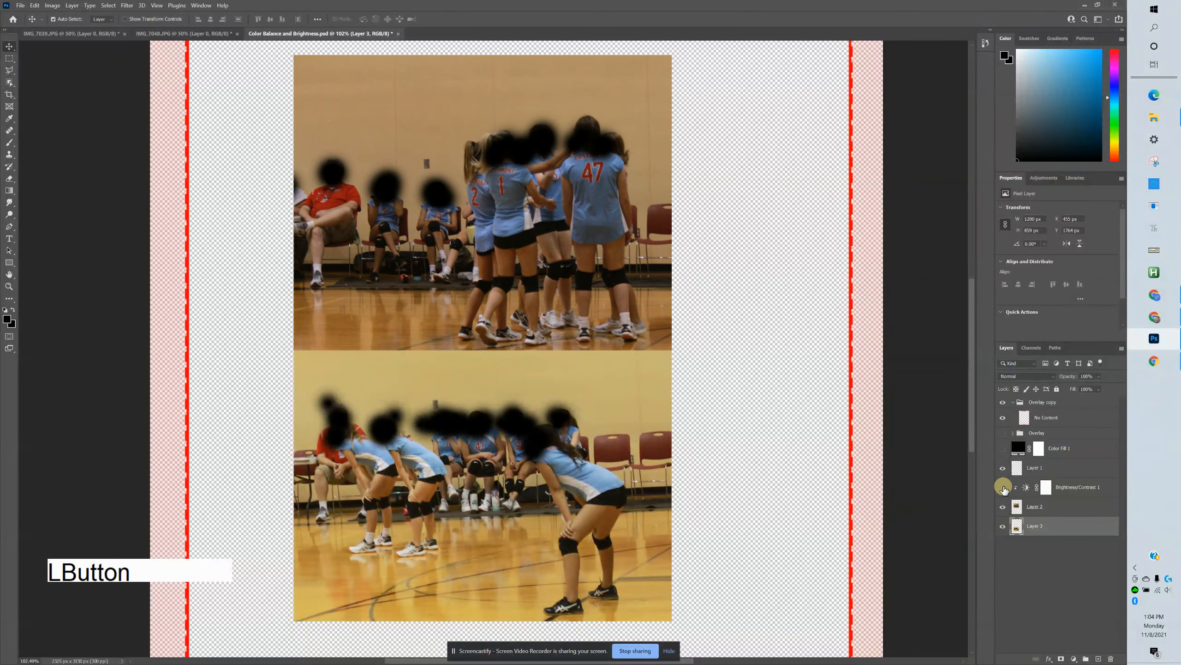
click(1003, 487)
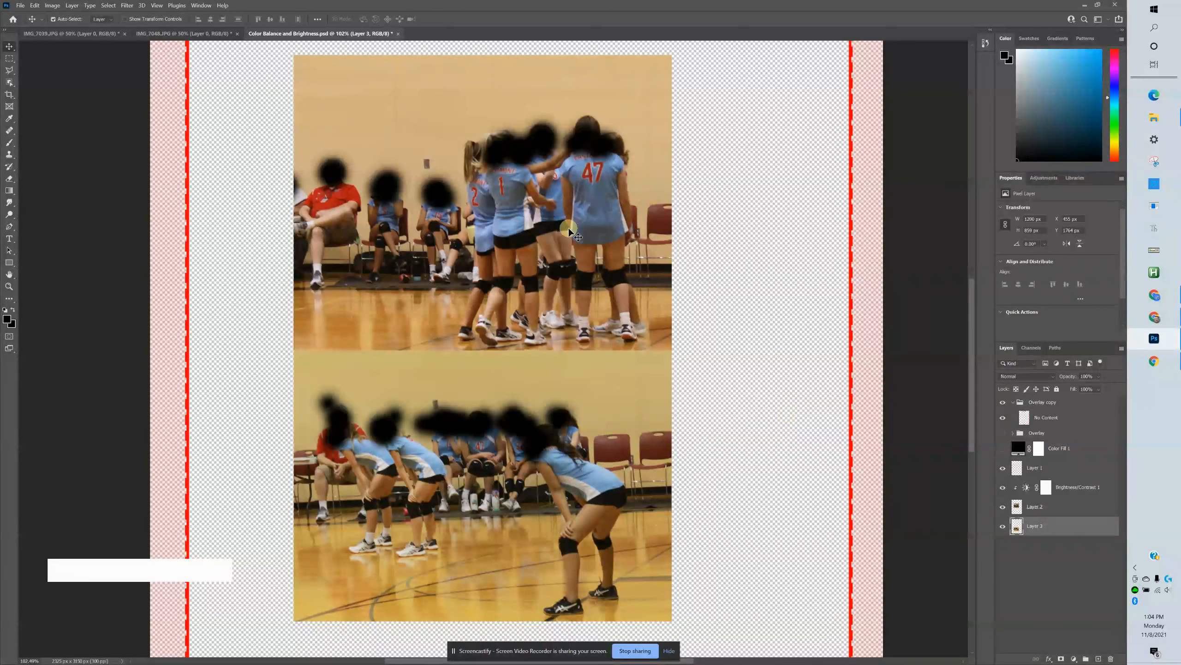
Group Layer 2 with its Brightness/Contrast adjustment and name the group Top Image
click(1088, 508)
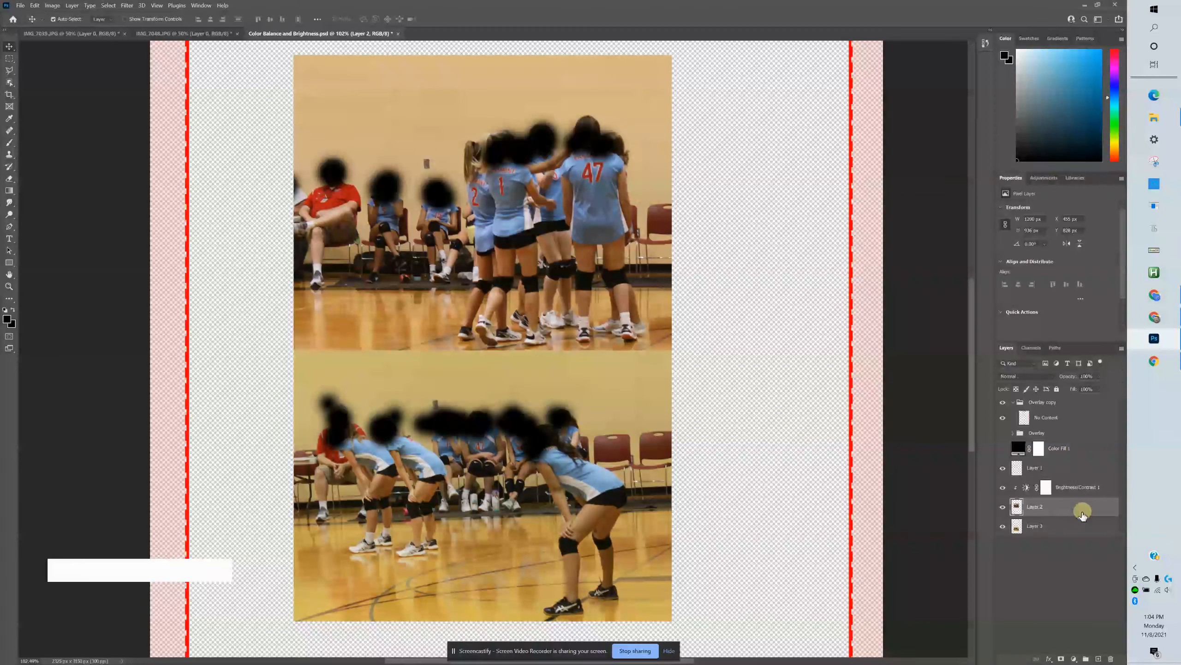
click(1061, 487)
shift+click(1100, 505)
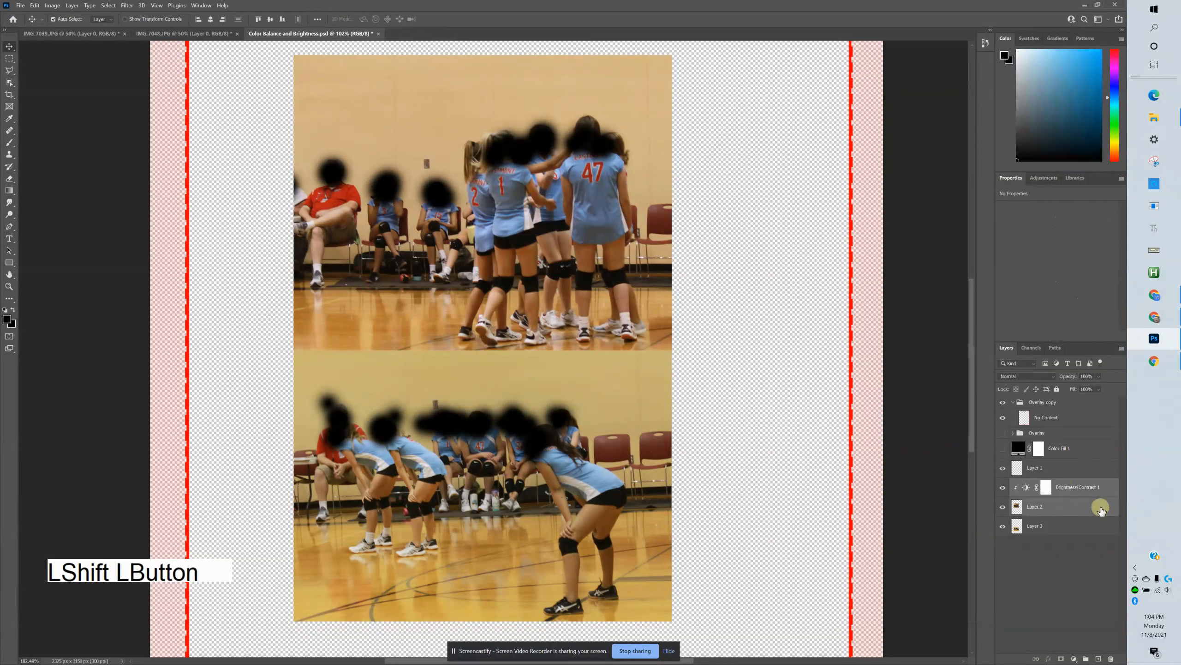
click(1086, 659)
double_click(1037, 485)
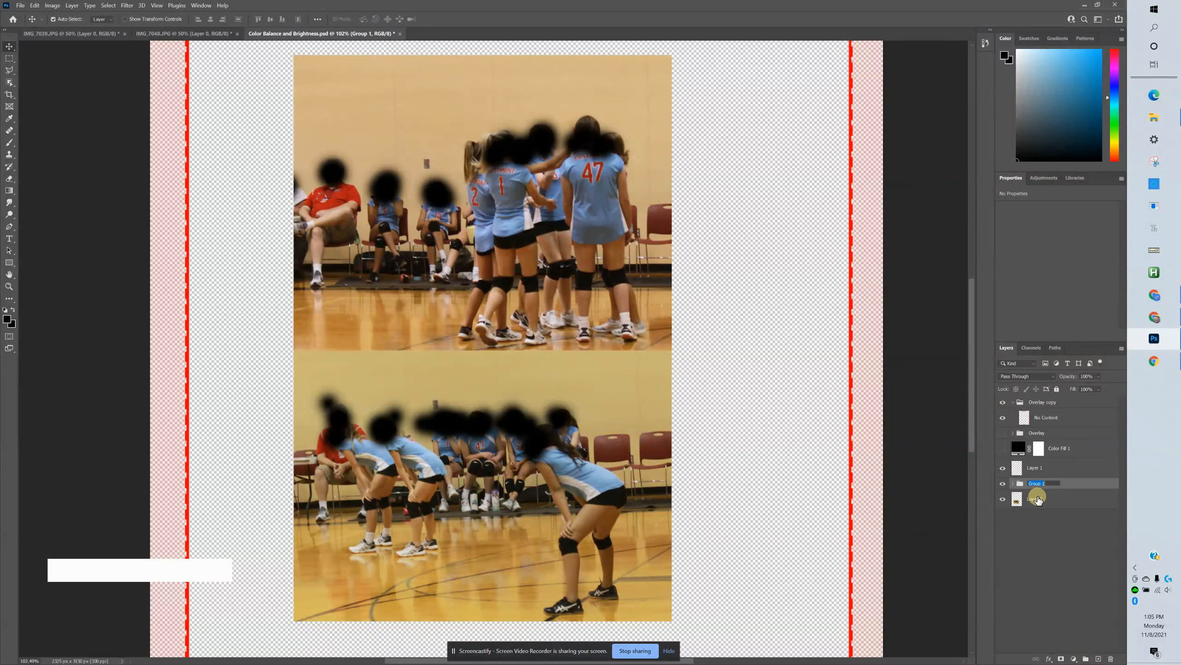
text(Top Image)
key(KP_Enter)
Add a Color Balance adjustment layer directly above Layer 2 inside the Top Image group
click(1014, 485)
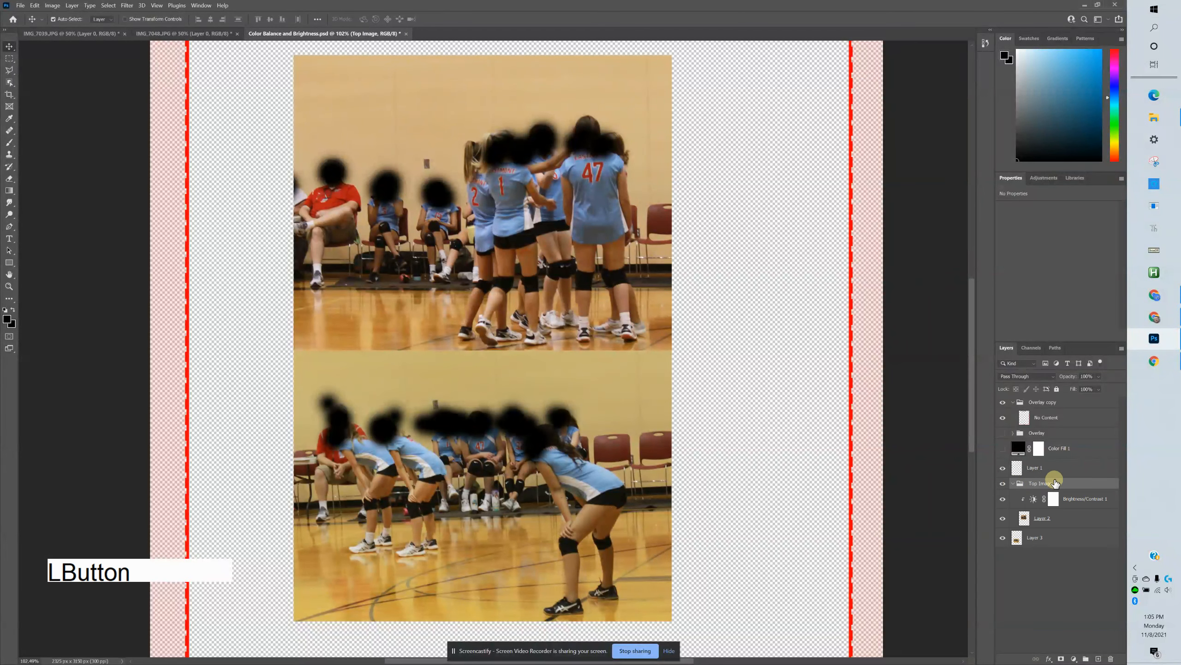
click(1074, 497)
click(1042, 521)
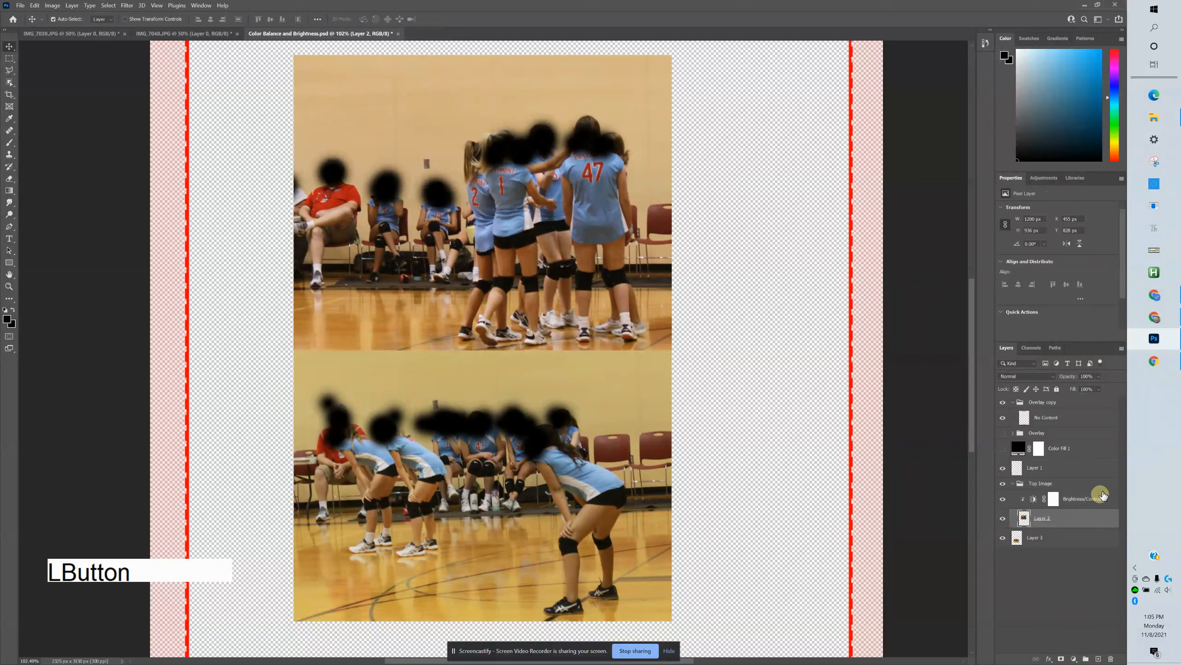
click(1075, 659)
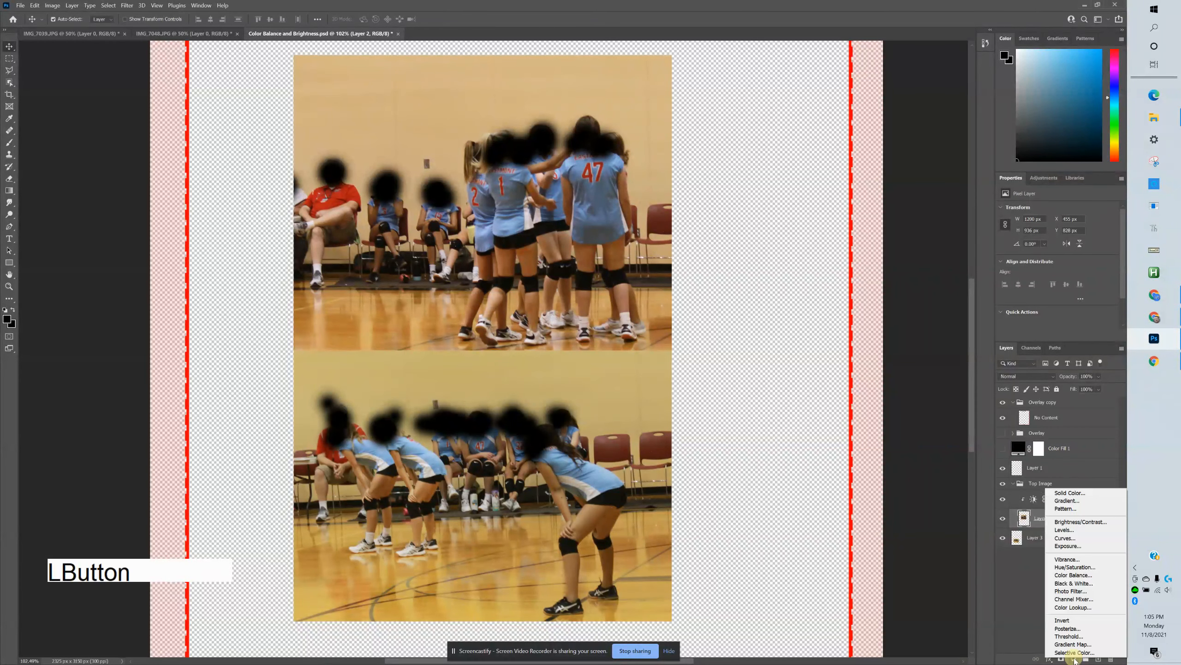
click(1073, 575)
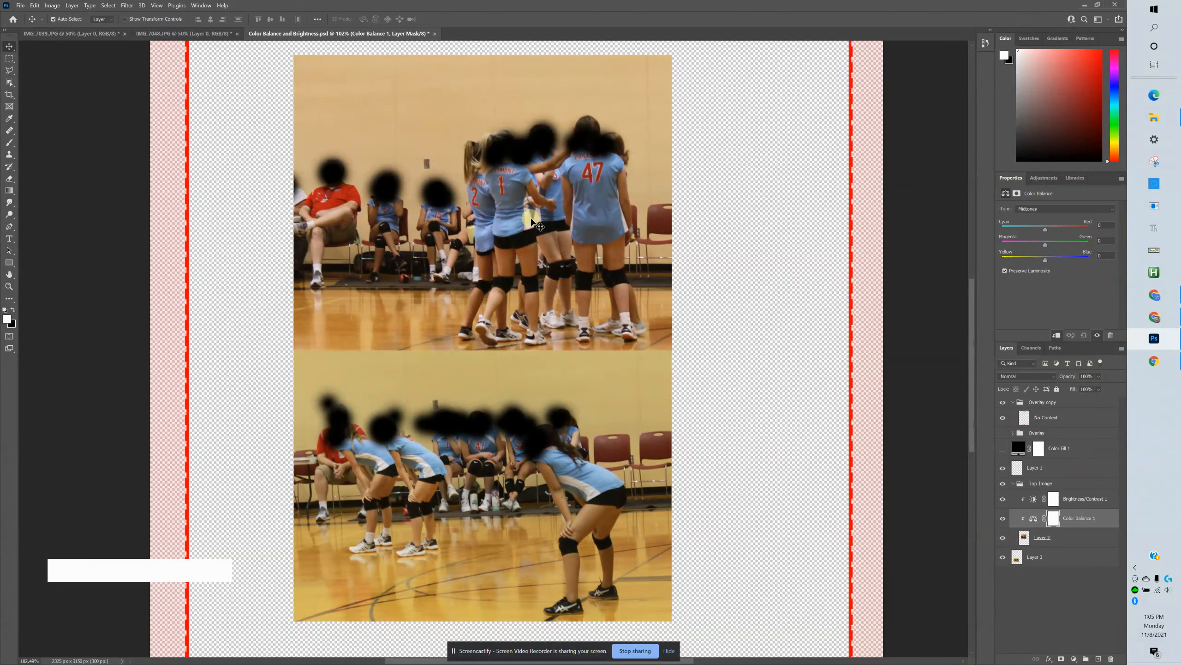
Shift the upper photo's Color Balance midtones slightly toward cyan and collapse the Top Image group
alt+scroll(521, 219, up, 2)
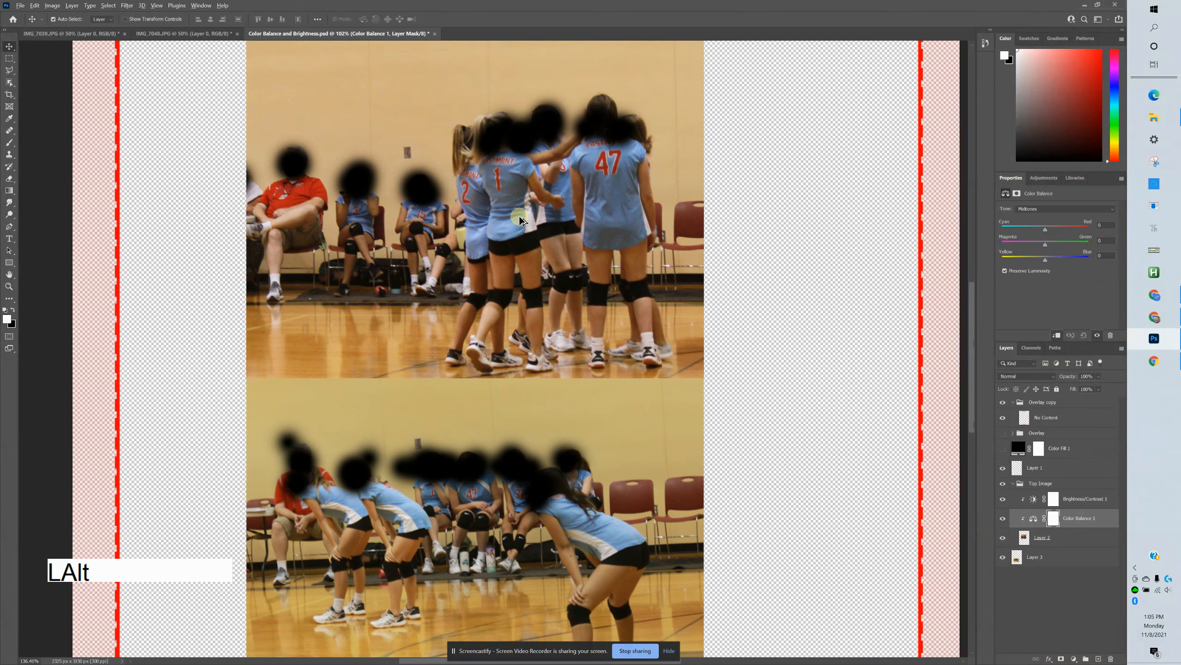
alt+scroll(518, 216, up, 5)
alt+scroll(506, 230, down, 5)
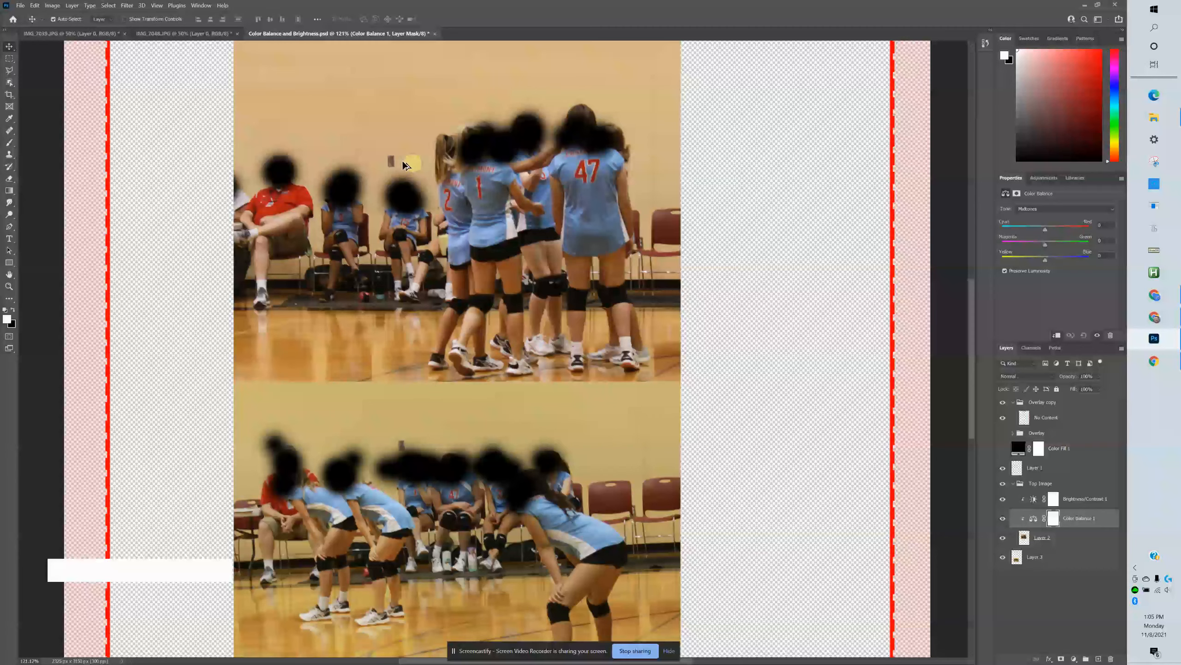
alt+scroll(382, 116, up, 2)
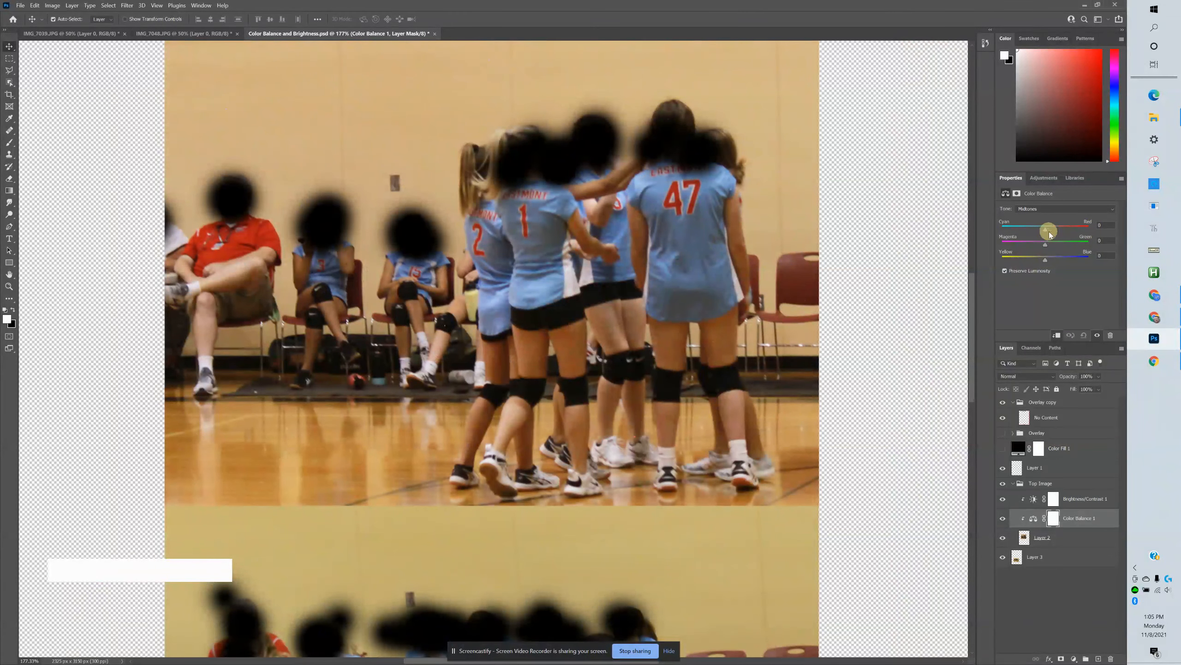
drag(1047, 231, 1037, 231)
drag(1050, 231, 1040, 230)
click(1107, 225)
click(1074, 299)
click(1111, 256)
click(1029, 344)
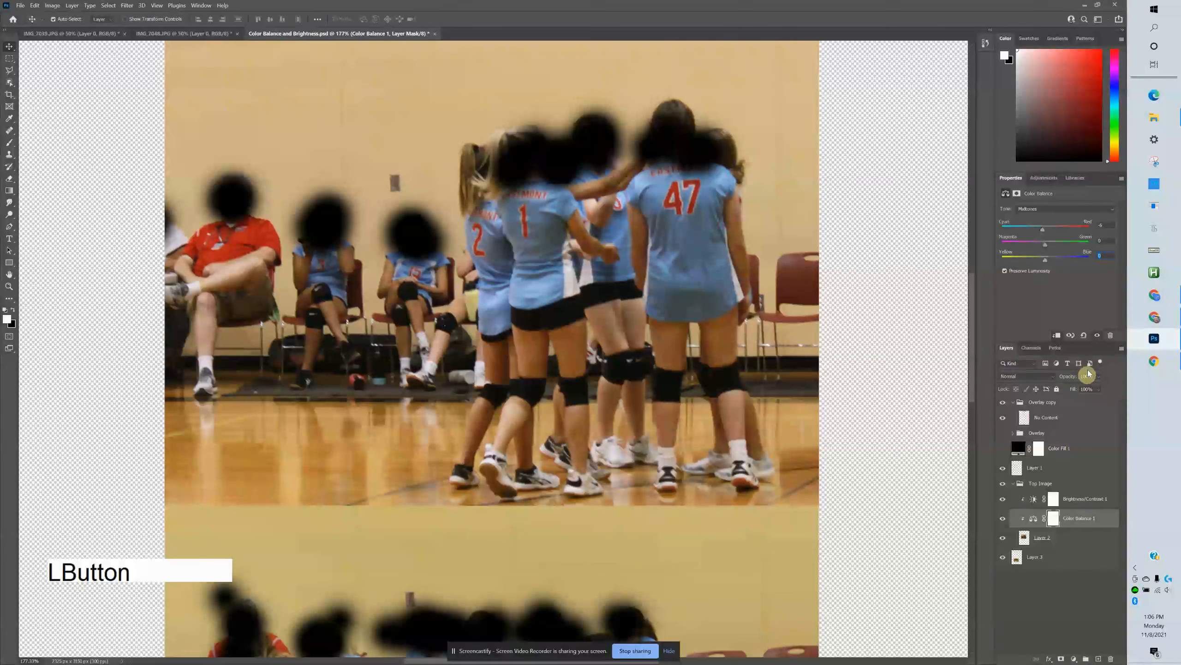
click(1014, 483)
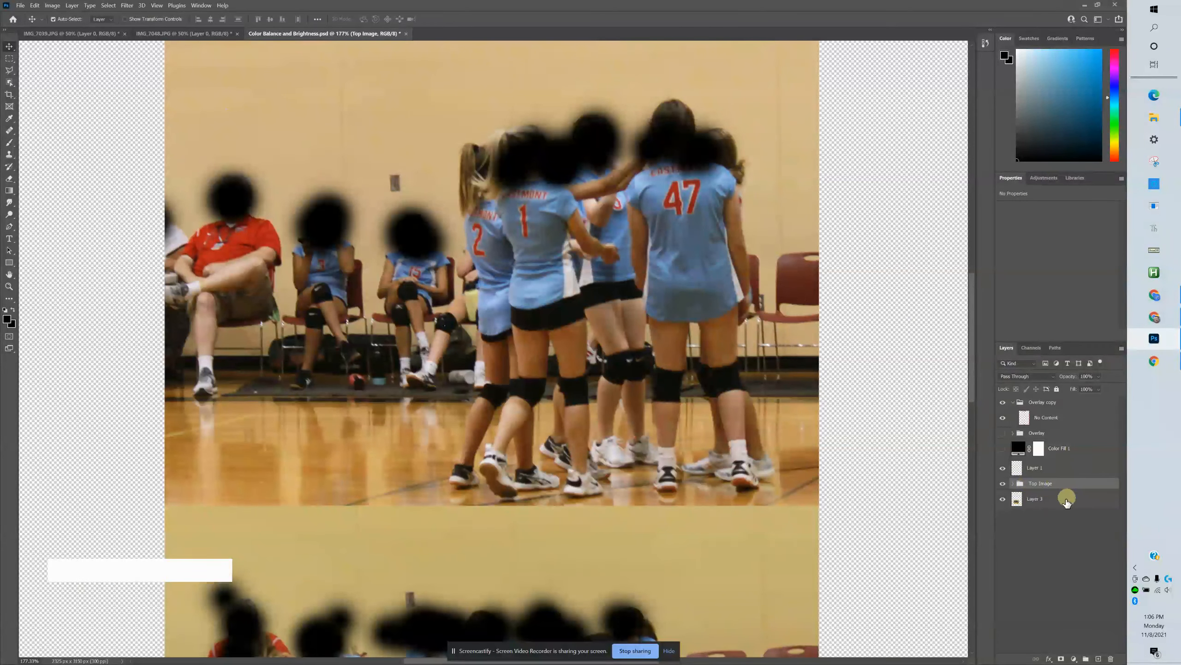
Select Layer 3 and compare the lower photo's brightness and wall color with the upper photo
click(1067, 500)
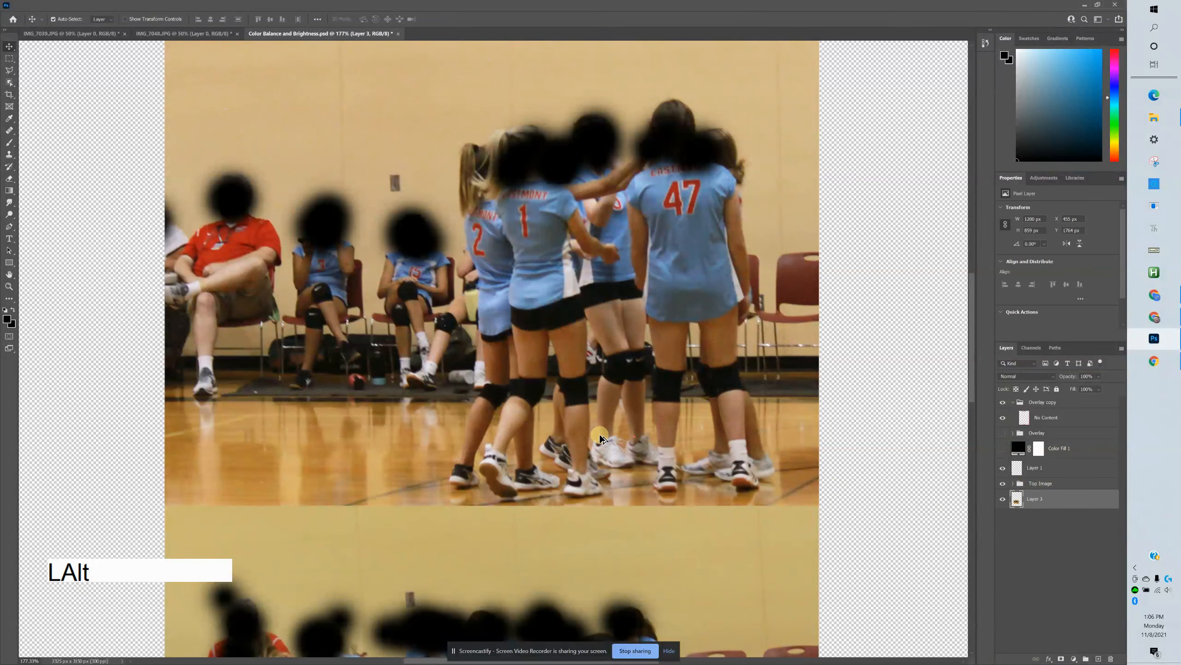
scroll(600, 437, down, 1)
scroll(600, 442, down, 7)
drag(763, 467, 749, 368)
scroll(733, 368, up, 2)
scroll(772, 392, up, 1)
click(598, 451)
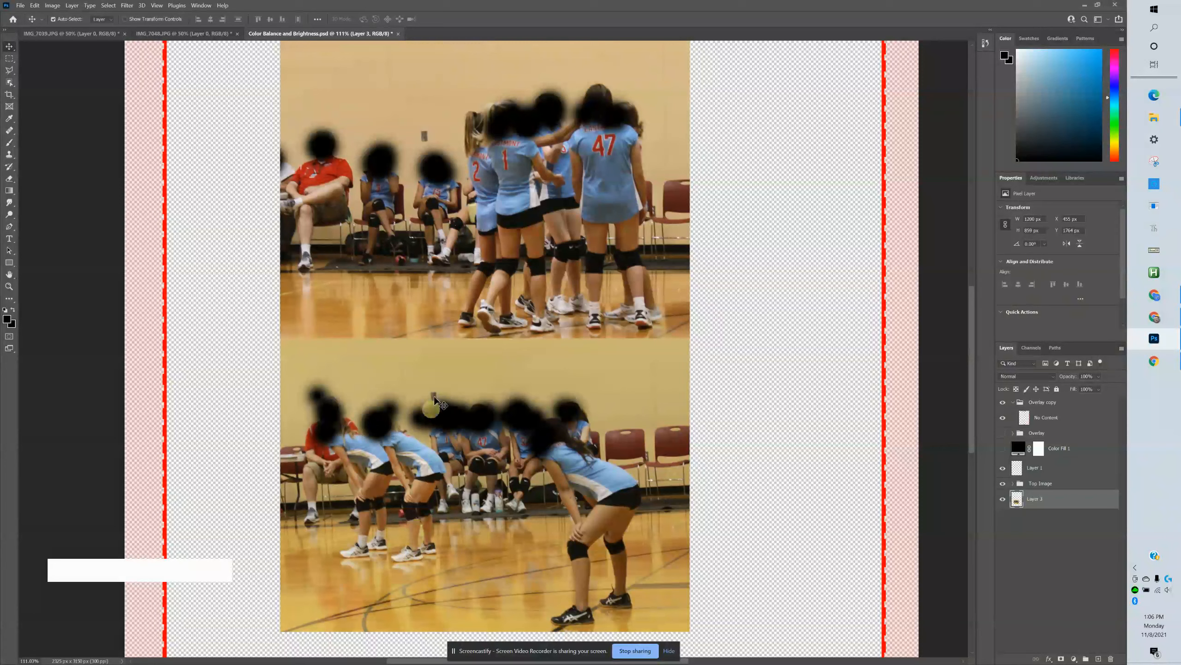
click(440, 112)
click(530, 367)
Try to add a Brightness/Contrast adjustment above Layer 3 and clip it to that layer, then undo the addition
click(1074, 659)
click(1070, 523)
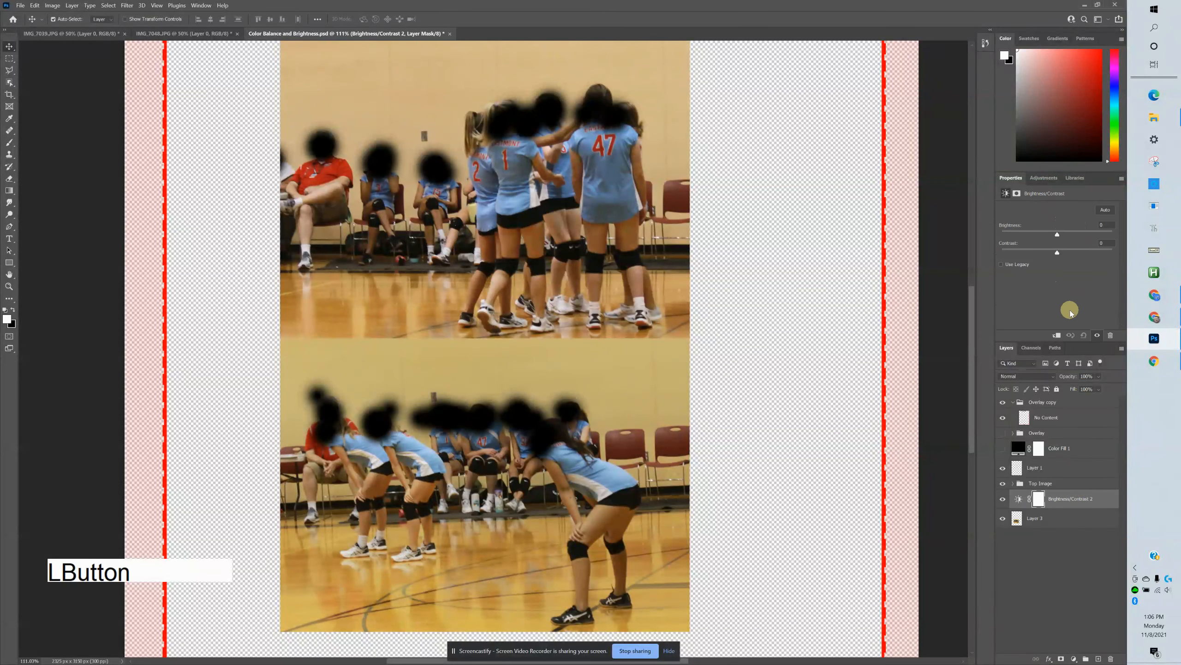
click(1083, 501)
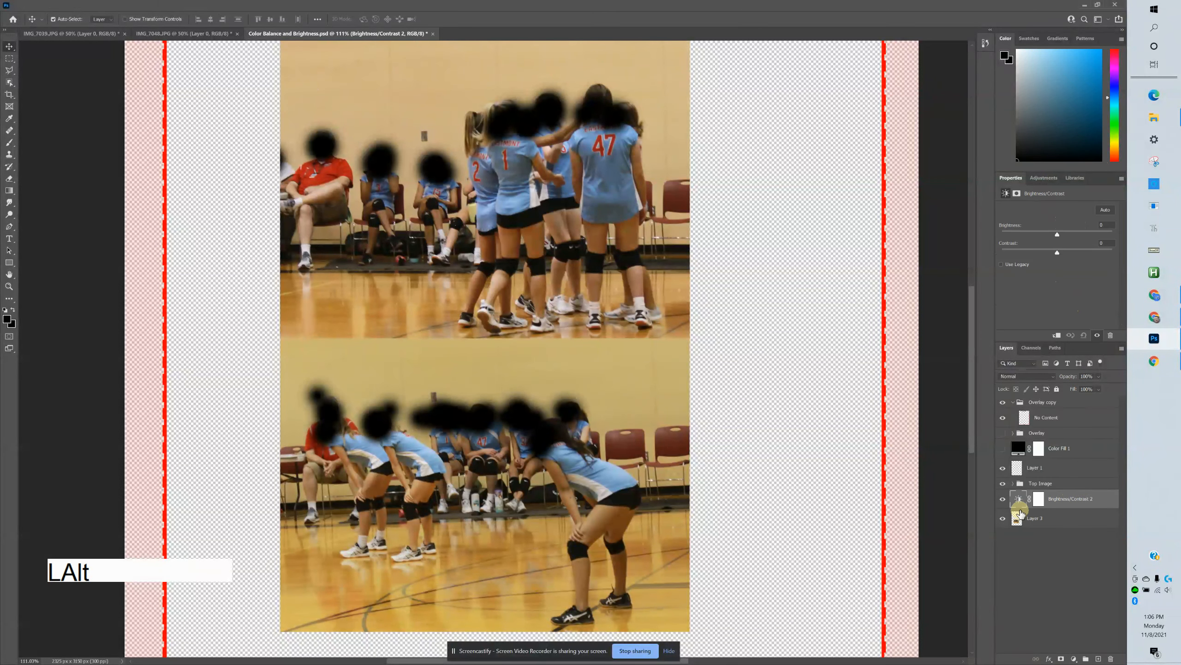
alt+click(1039, 500)
key(ctrl+z)
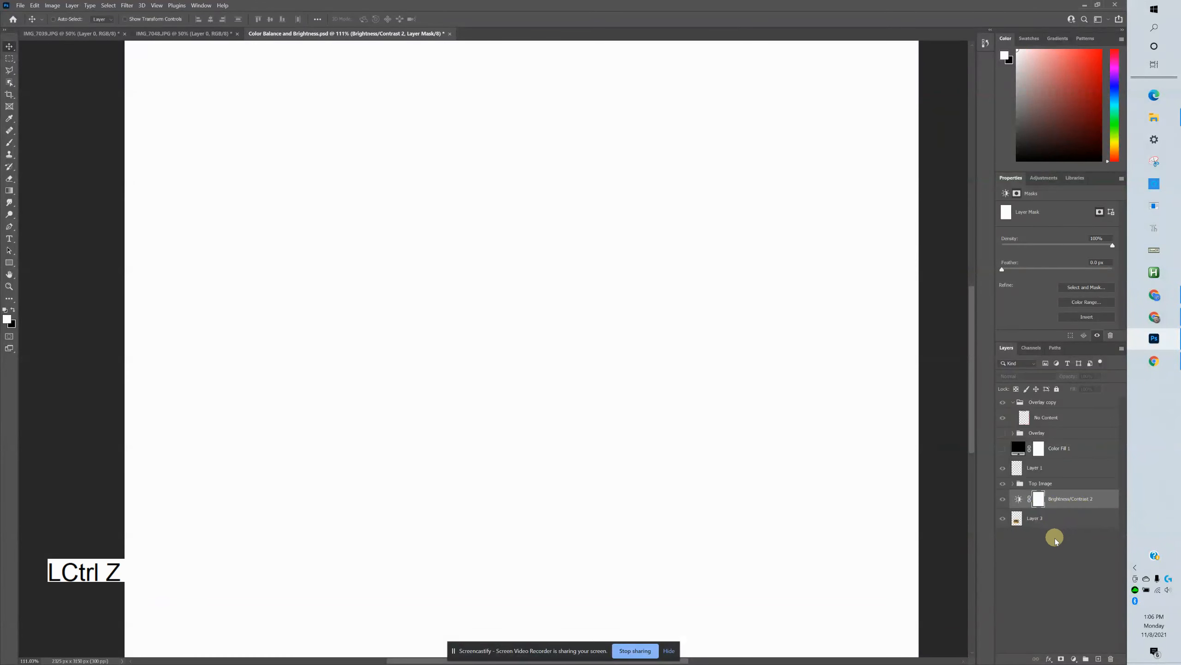
click(1059, 534)
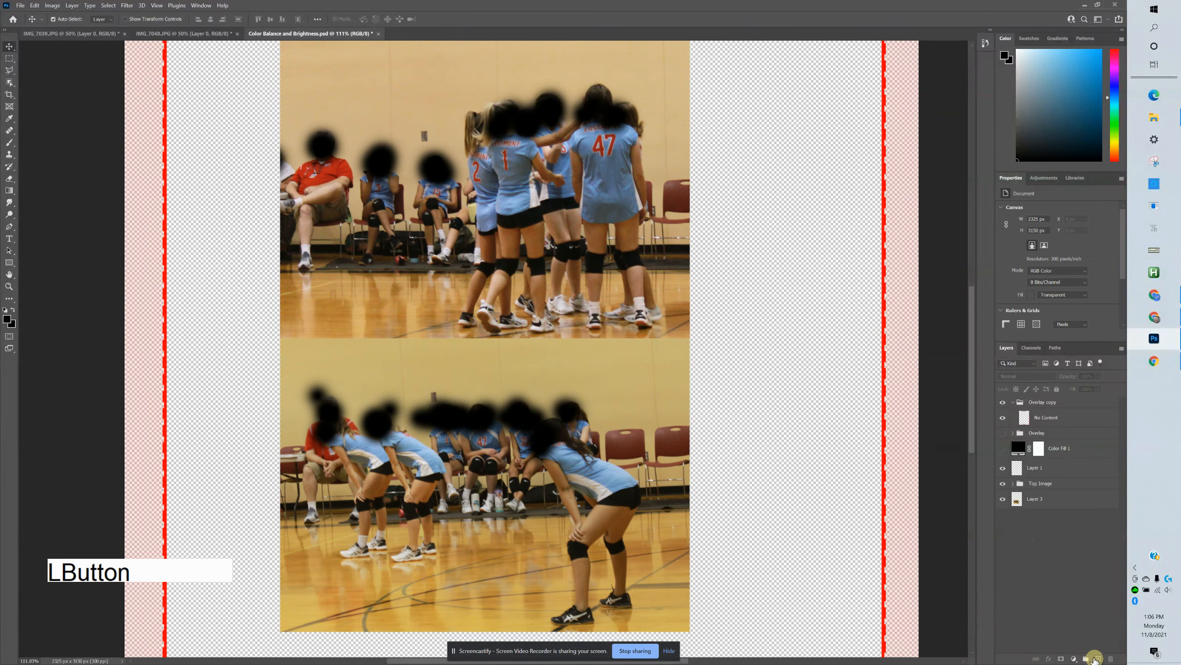
Add a Brightness/Contrast adjustment layer directly above Layer 3 and clip it to that layer
click(1074, 659)
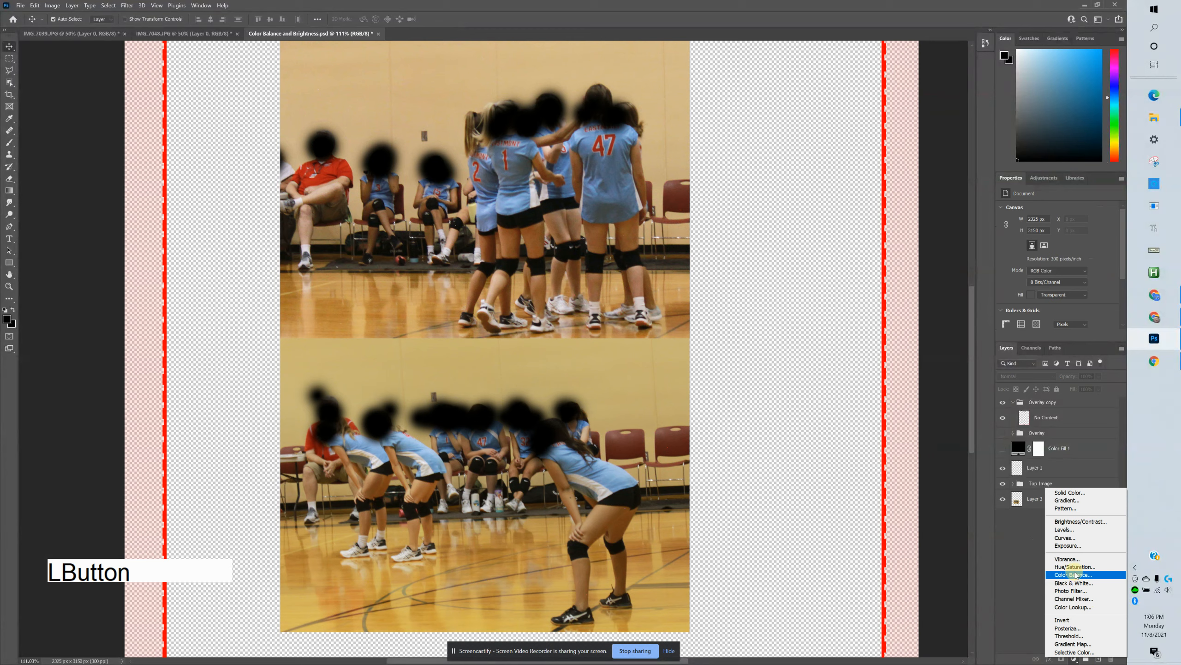
click(1037, 500)
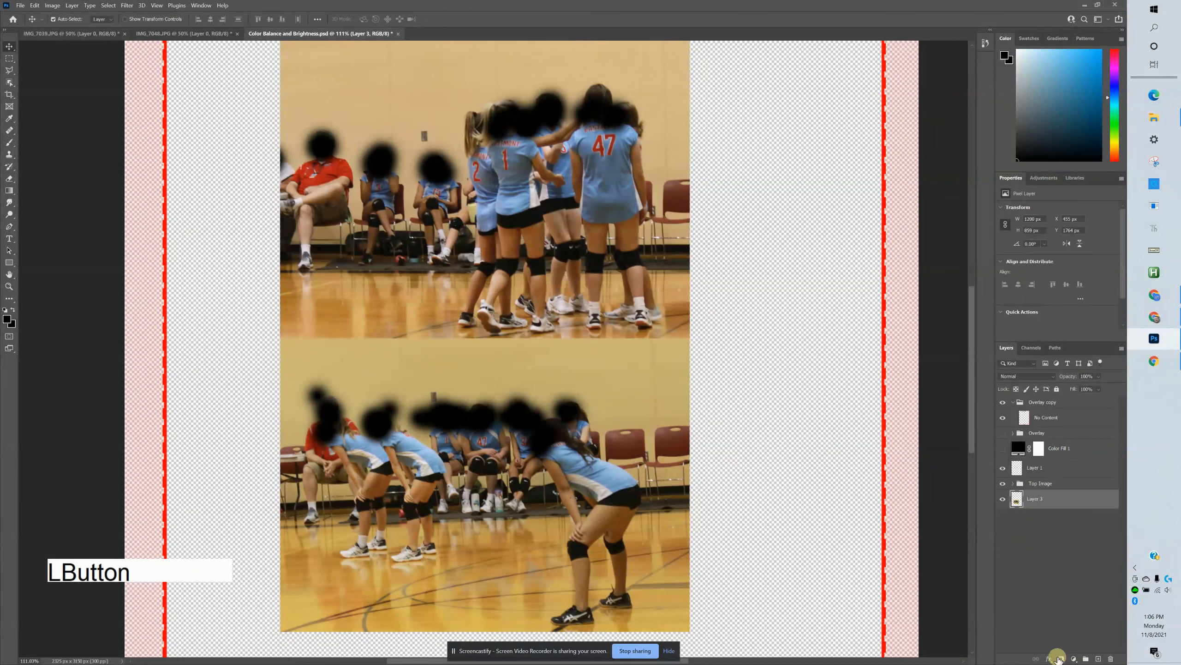
click(1074, 658)
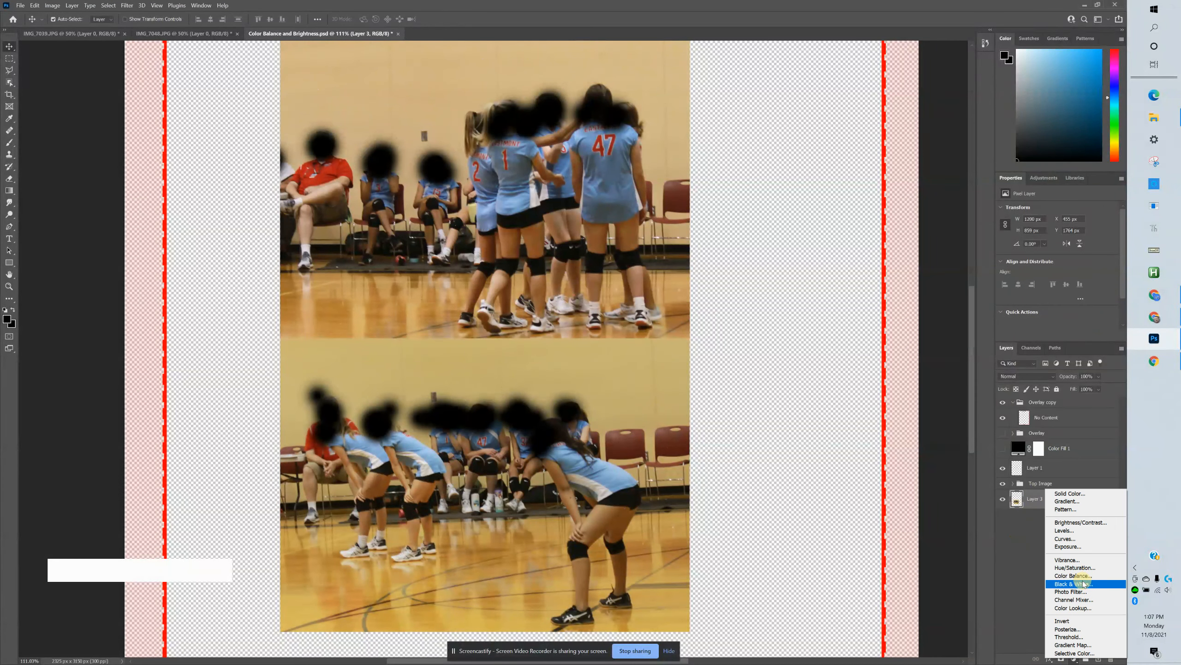
click(1075, 522)
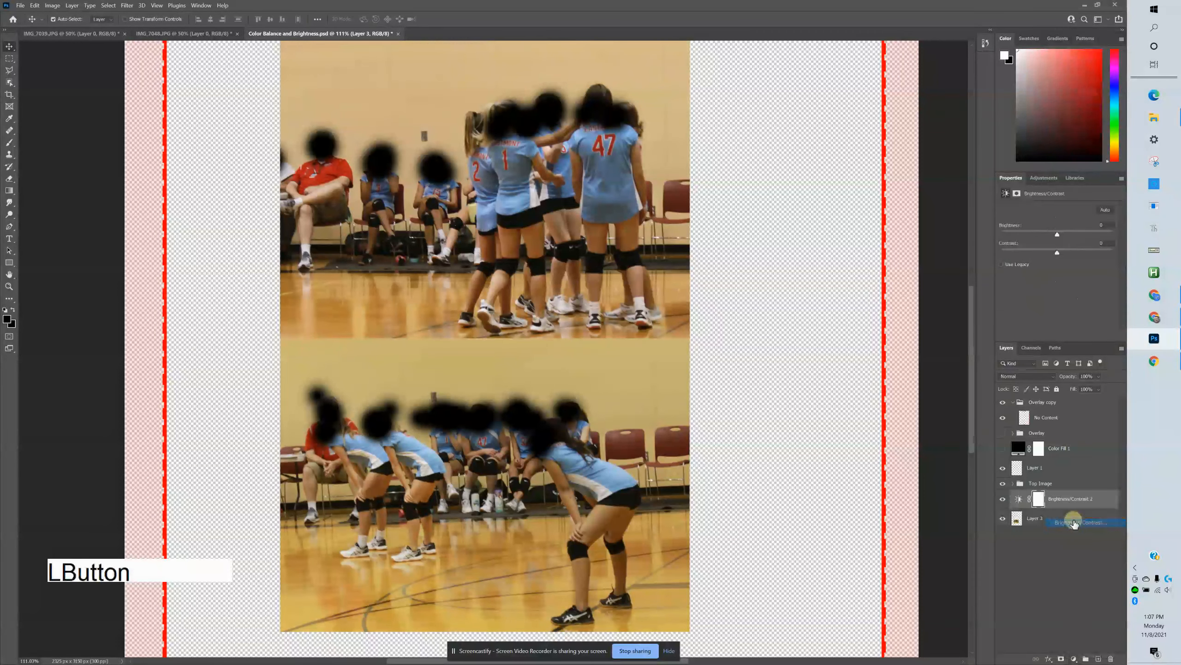
alt+click(1027, 503)
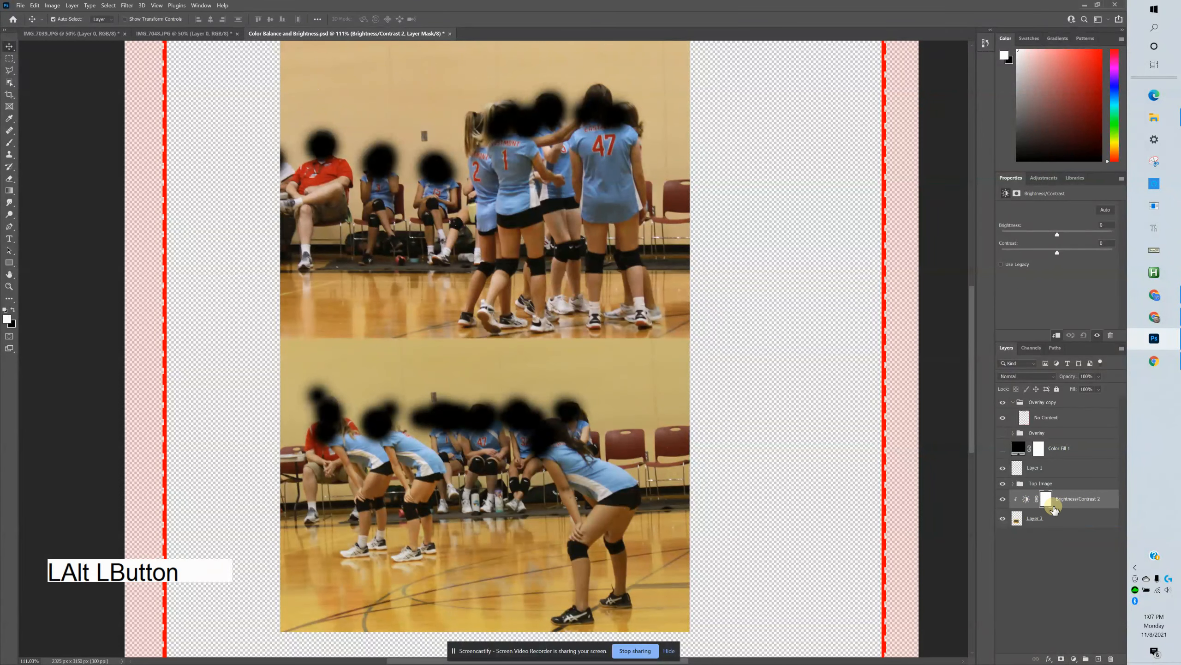
Group Layer 3 with its clipped Brightness/Contrast layer, name the group Bottom Image, and expand it
click(1066, 518)
shift+click(1075, 501)
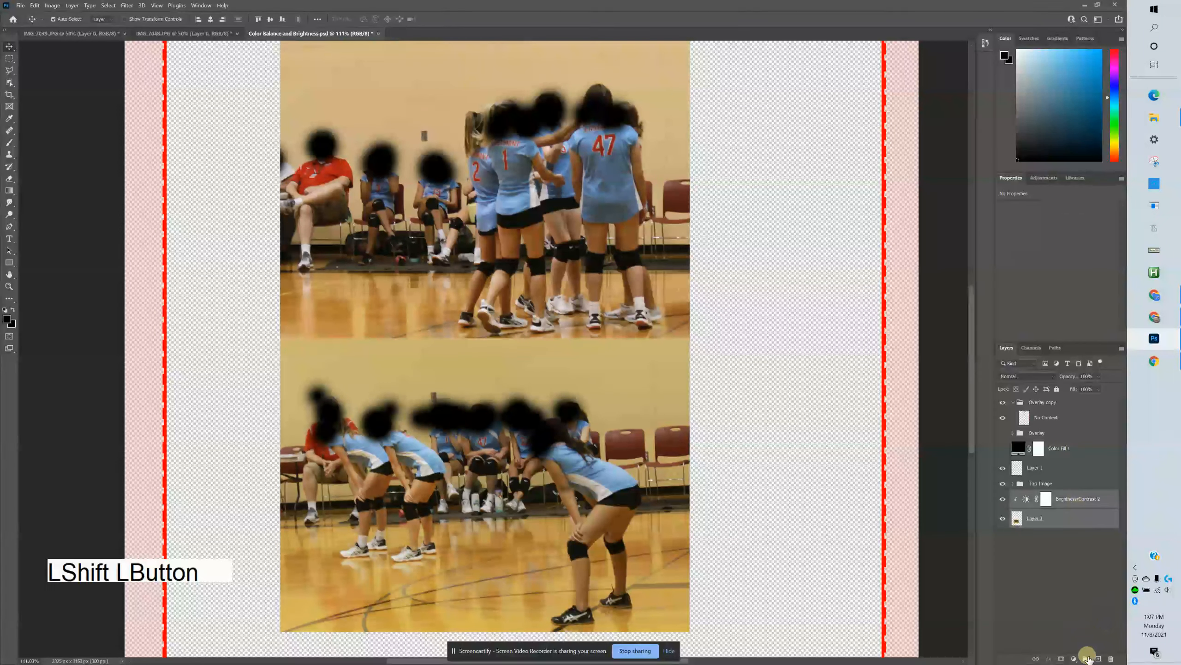
click(1086, 658)
double_click(1037, 496)
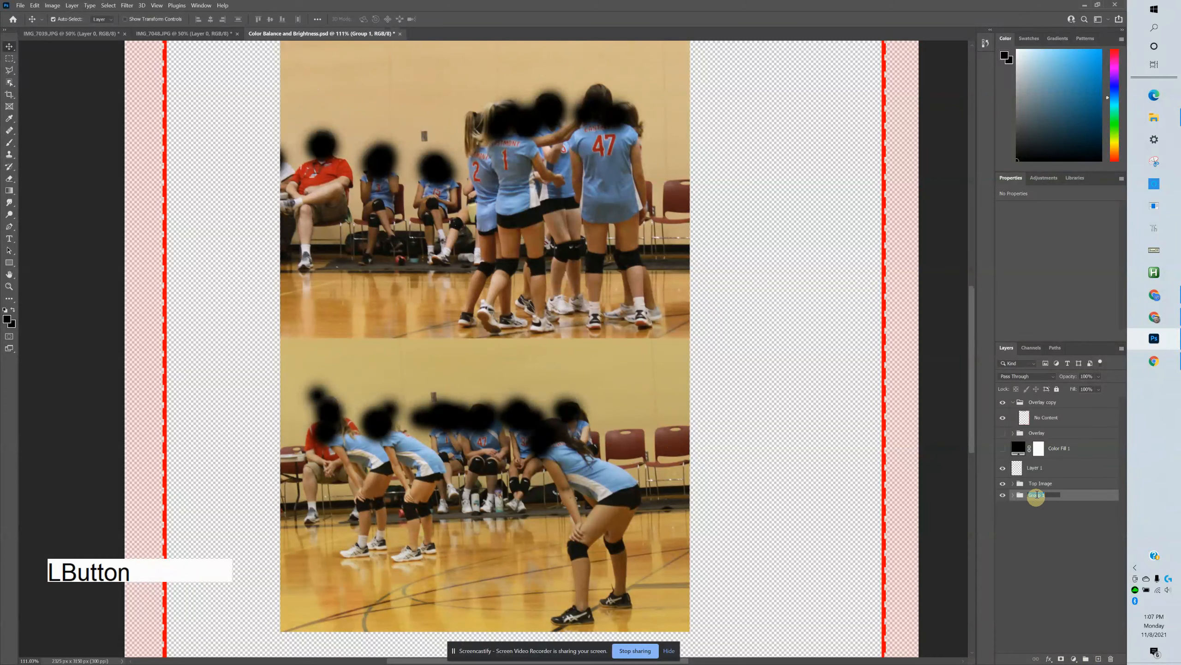
text(Bottom Image)
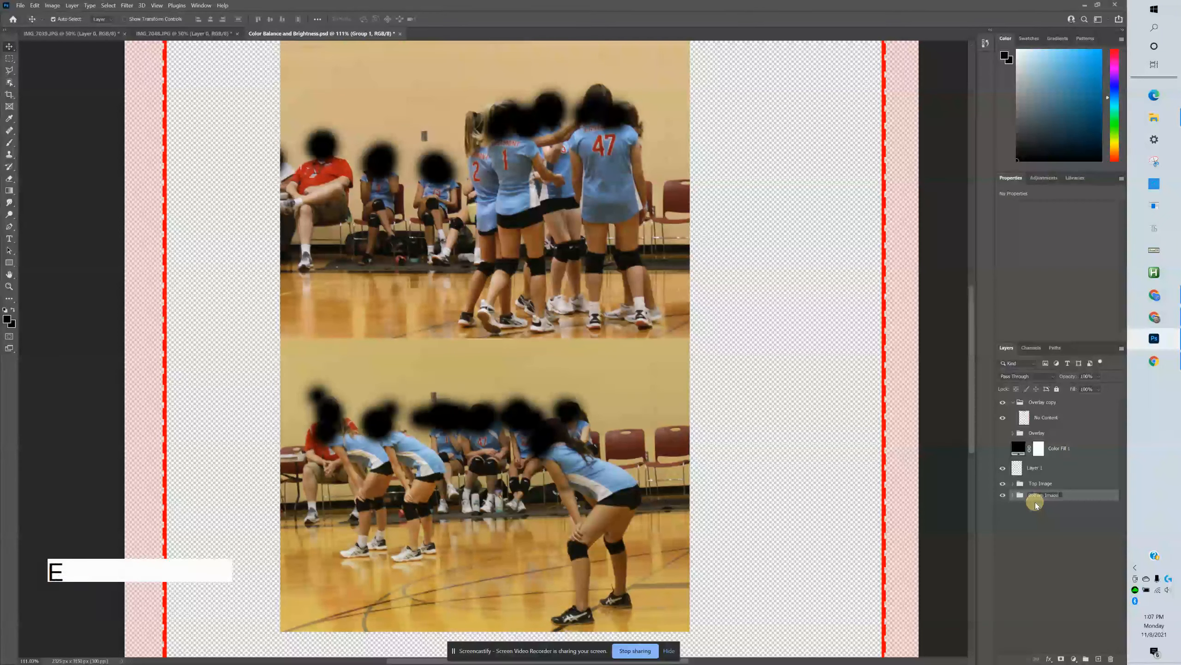
key(Return)
click(1013, 494)
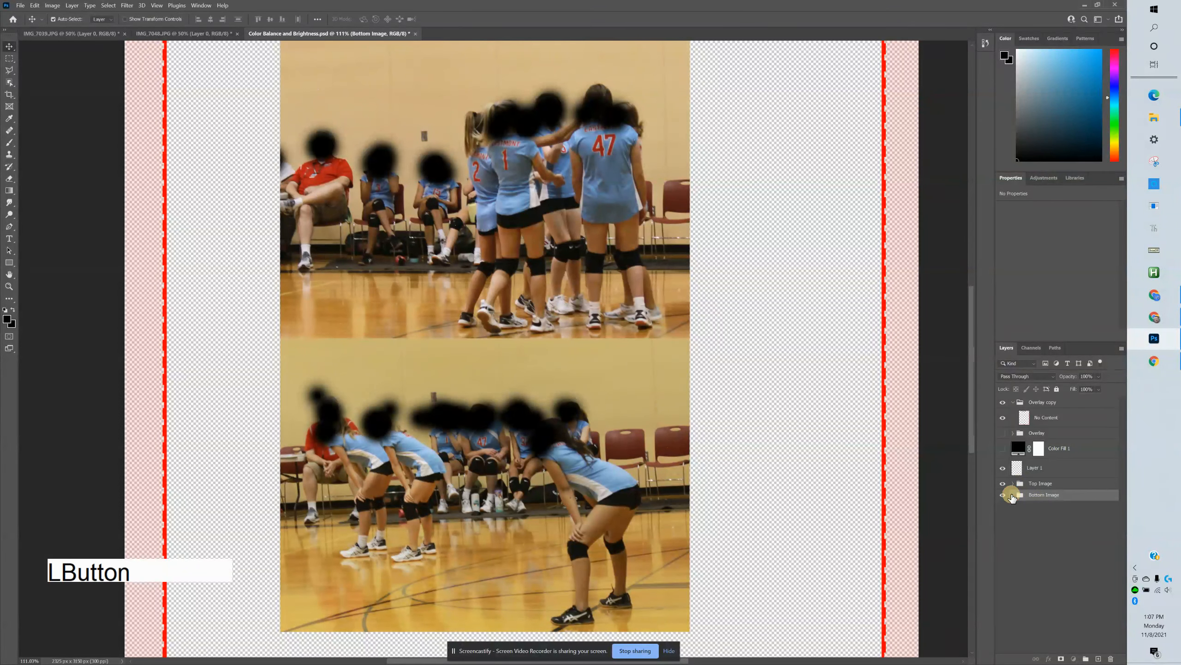
Tune the lower photo's Brightness/Contrast adjustment to a brightness of 11, then deselect the layer
click(1082, 513)
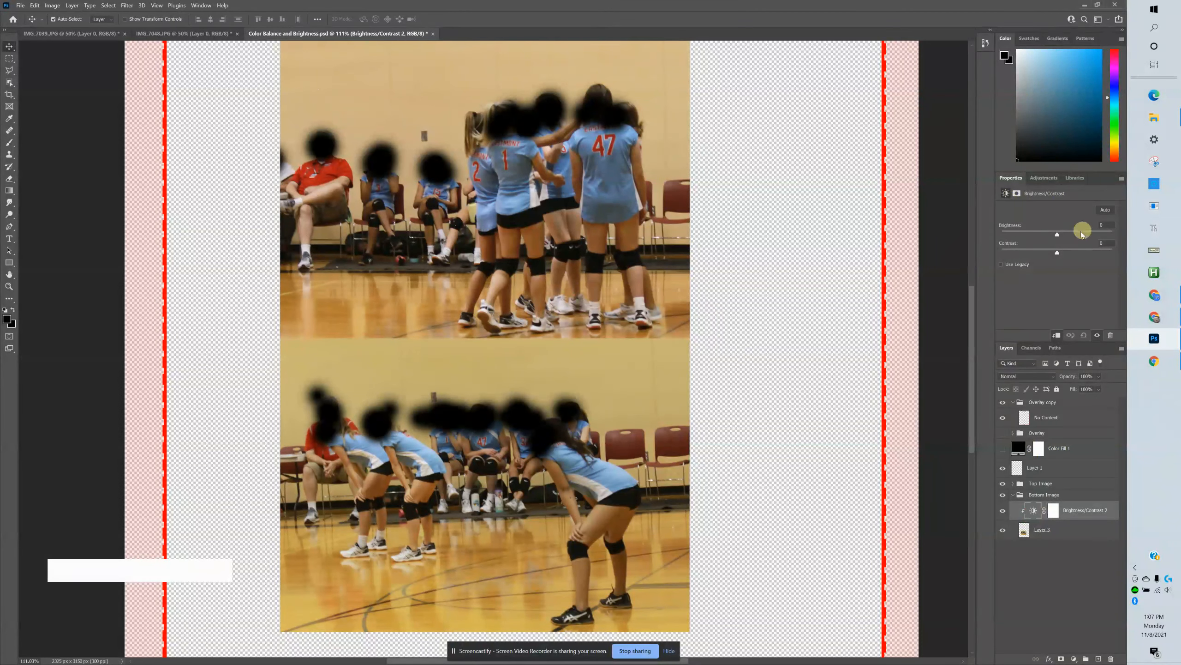
mouse_move(1059, 234)
mouse_down()
mouse_move(1068, 235)
mouse_move(1047, 235)
mouse_move(1090, 232)
mouse_move(1074, 234)
mouse_up()
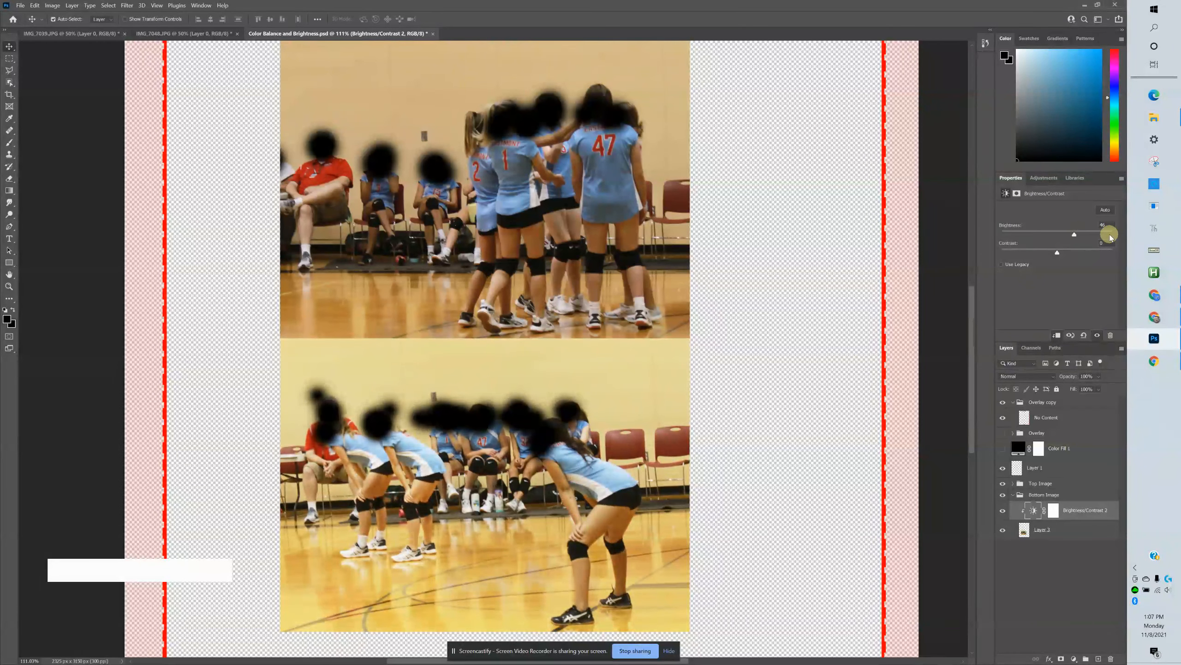
click(1111, 226)
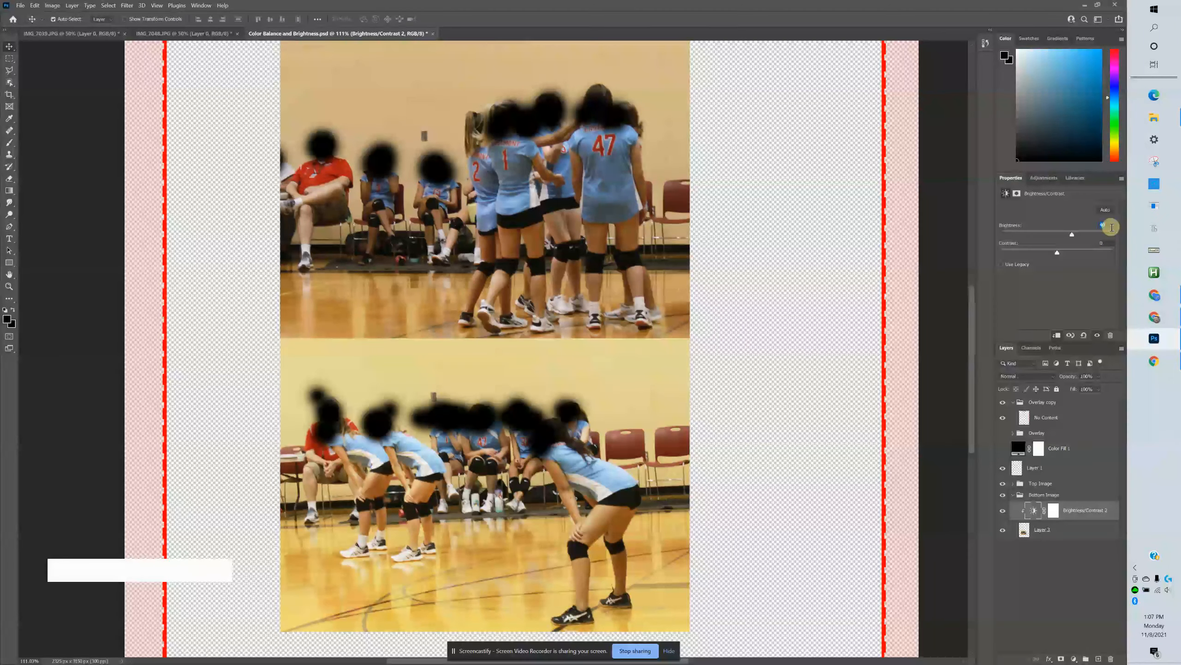
key(Down)
key(Down)
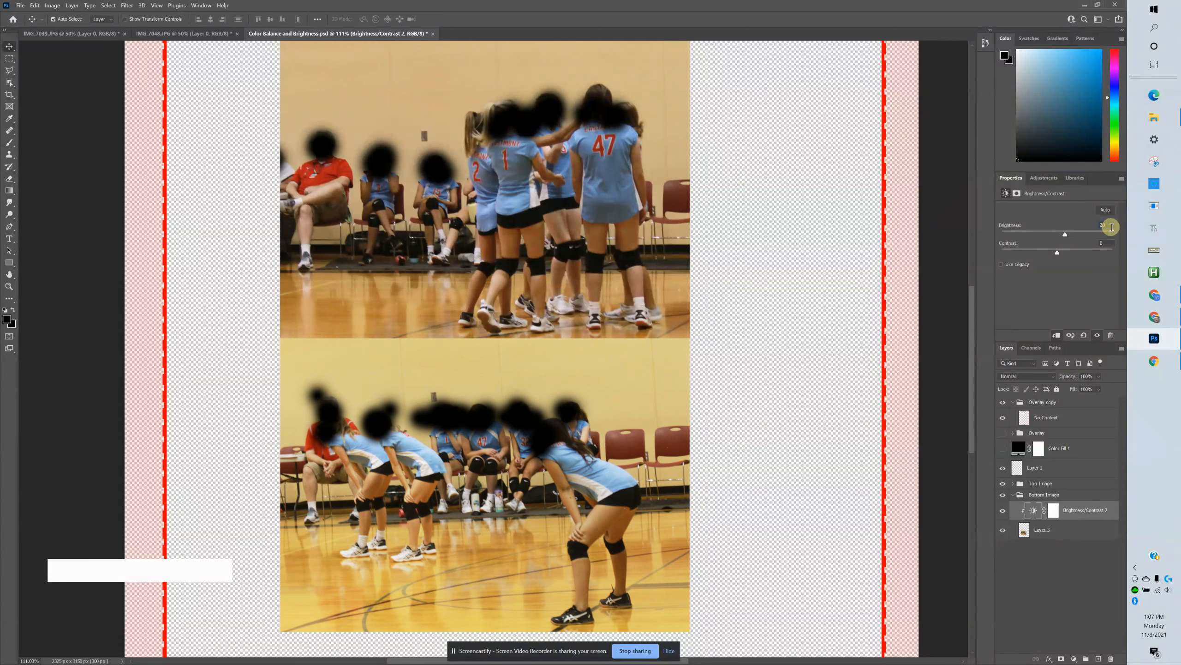
key(Up)
key(Up)
key(Up)
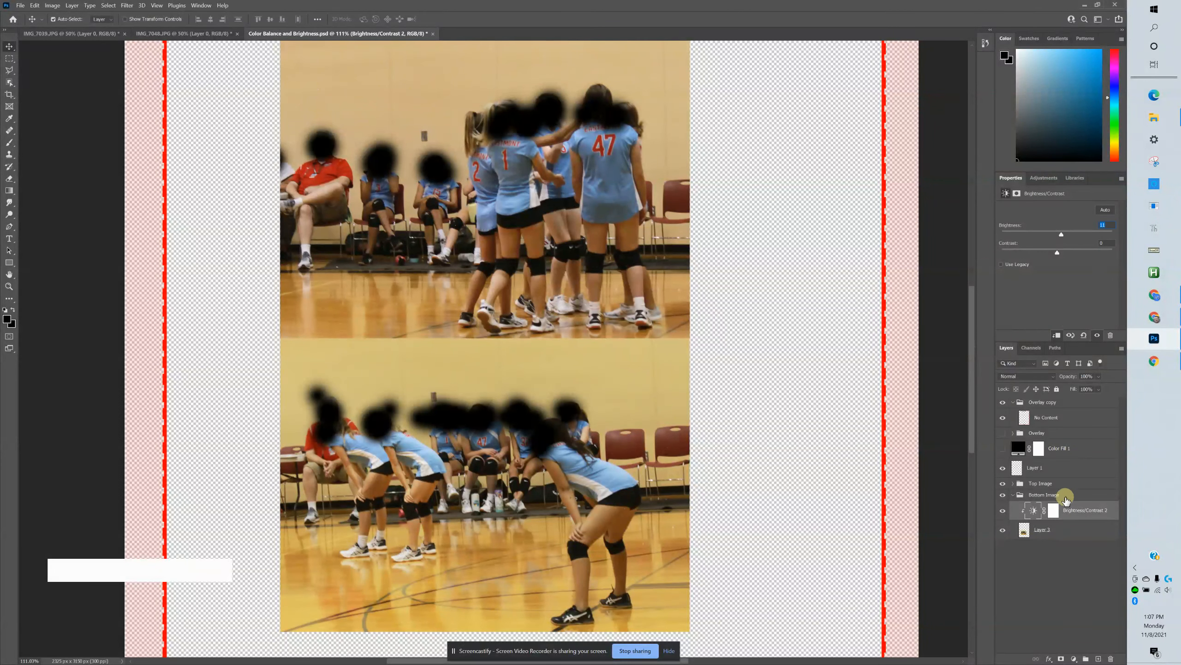
click(1065, 595)
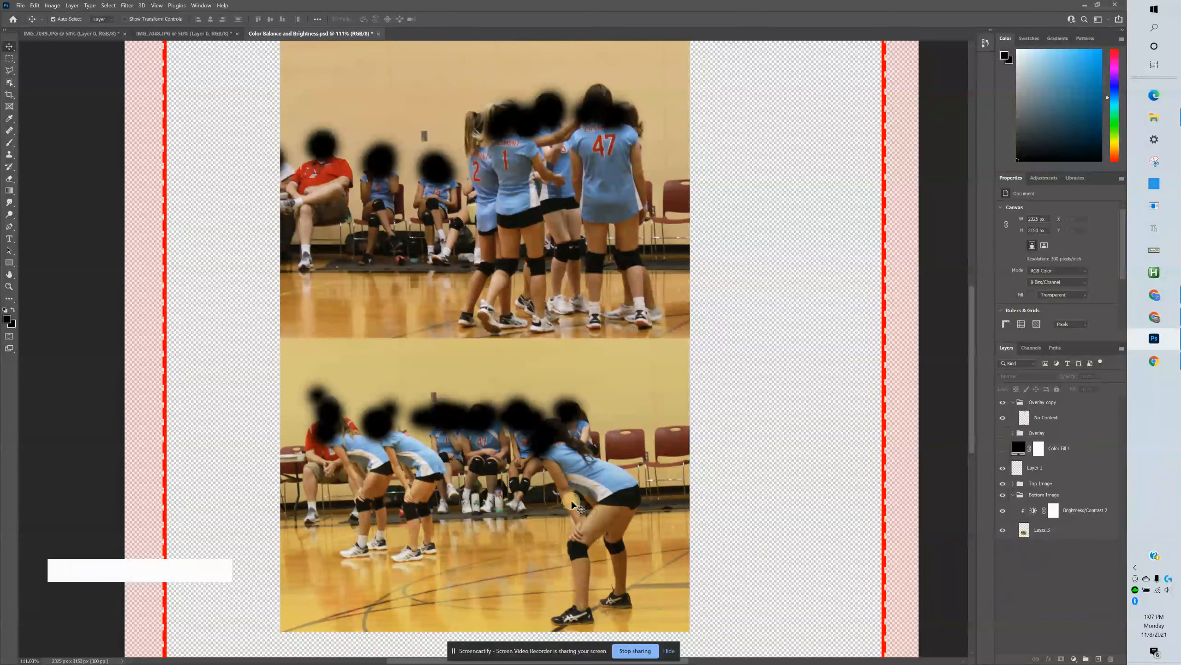
click(1059, 609)
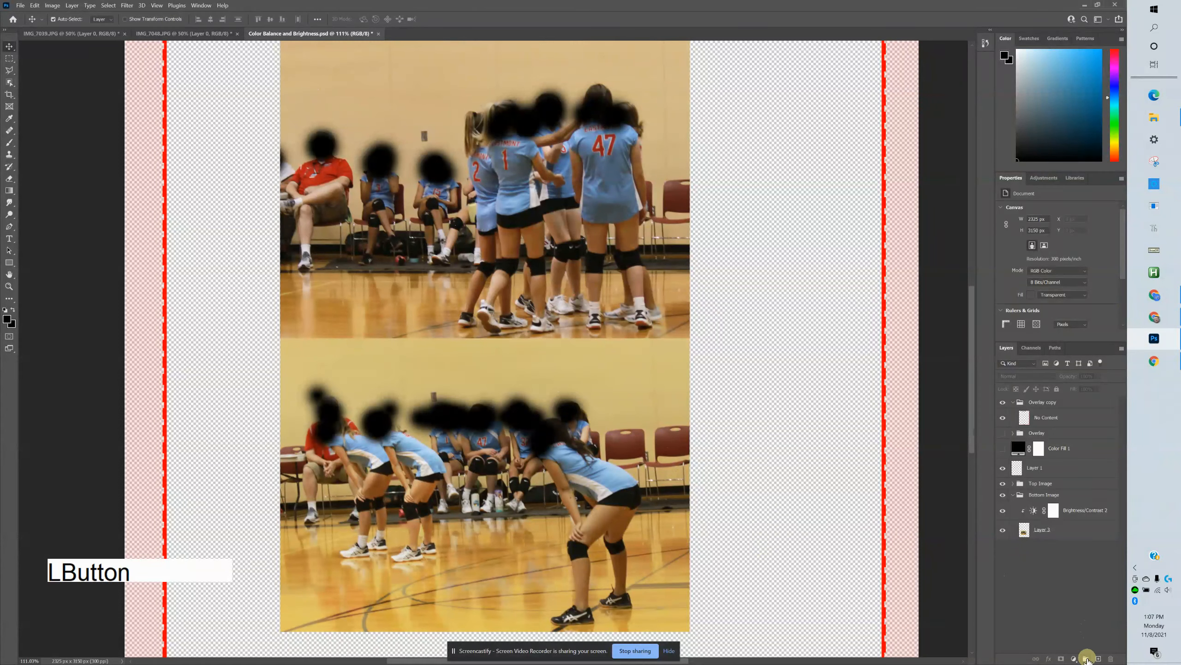
Add a Color Balance adjustment above Brightness/Contrast 2 inside the Bottom Image group and clip it to the lower photo
click(1075, 660)
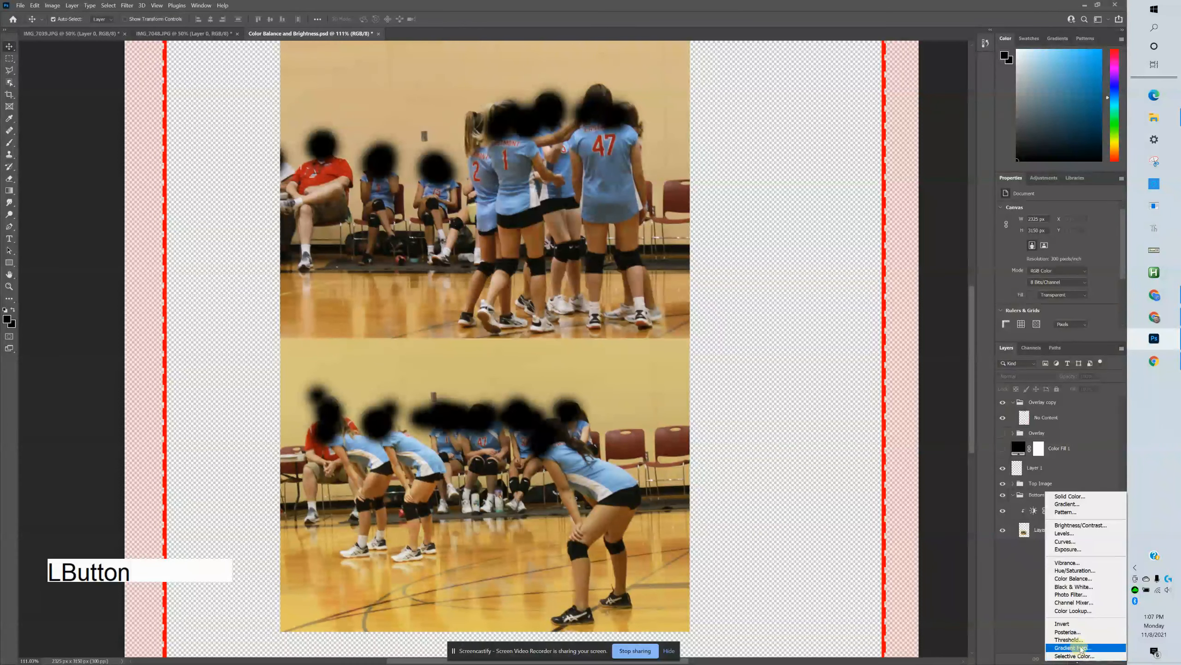
click(1070, 578)
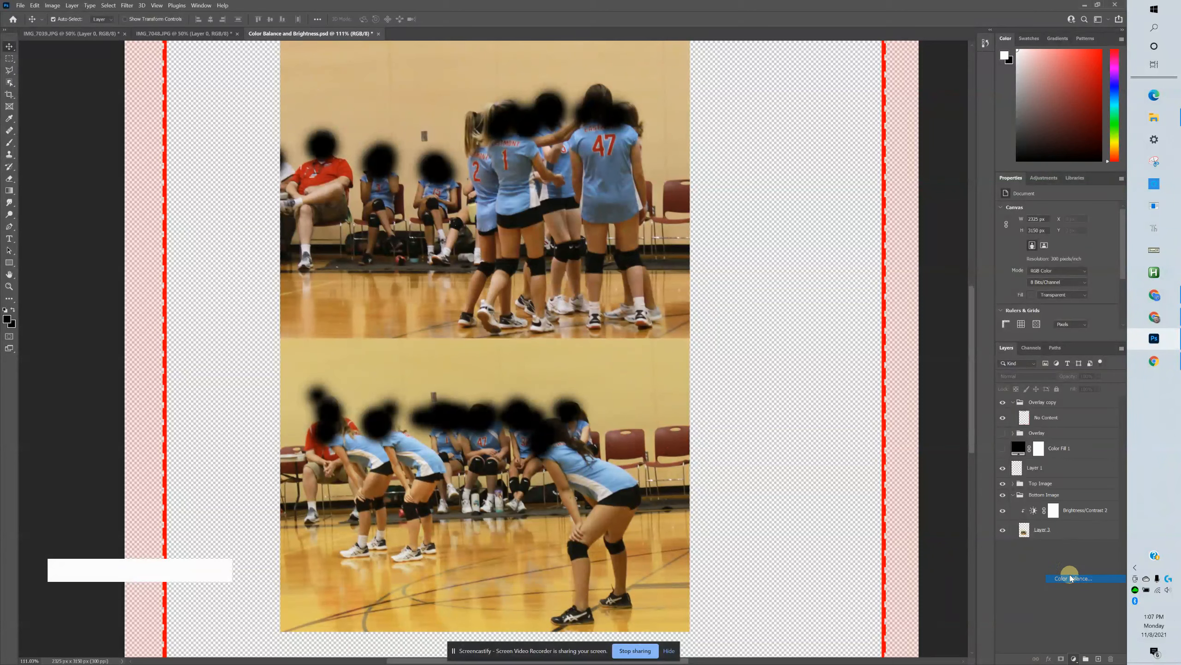
drag(1031, 418, 1042, 528)
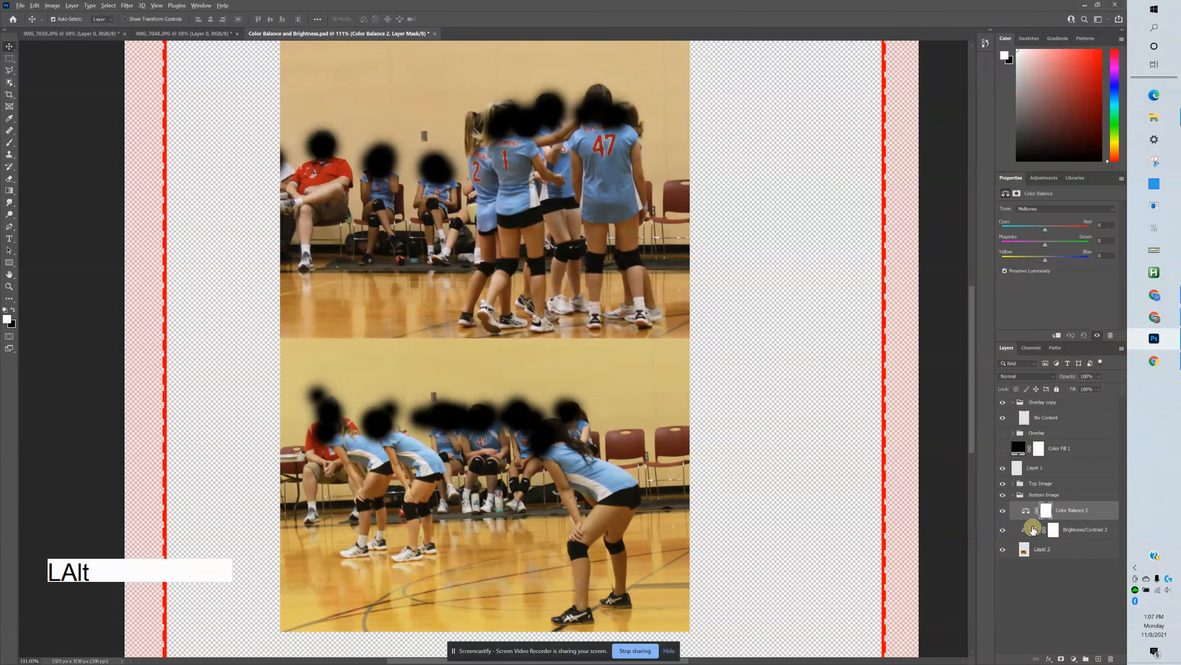
alt+click(1030, 519)
click(1033, 510)
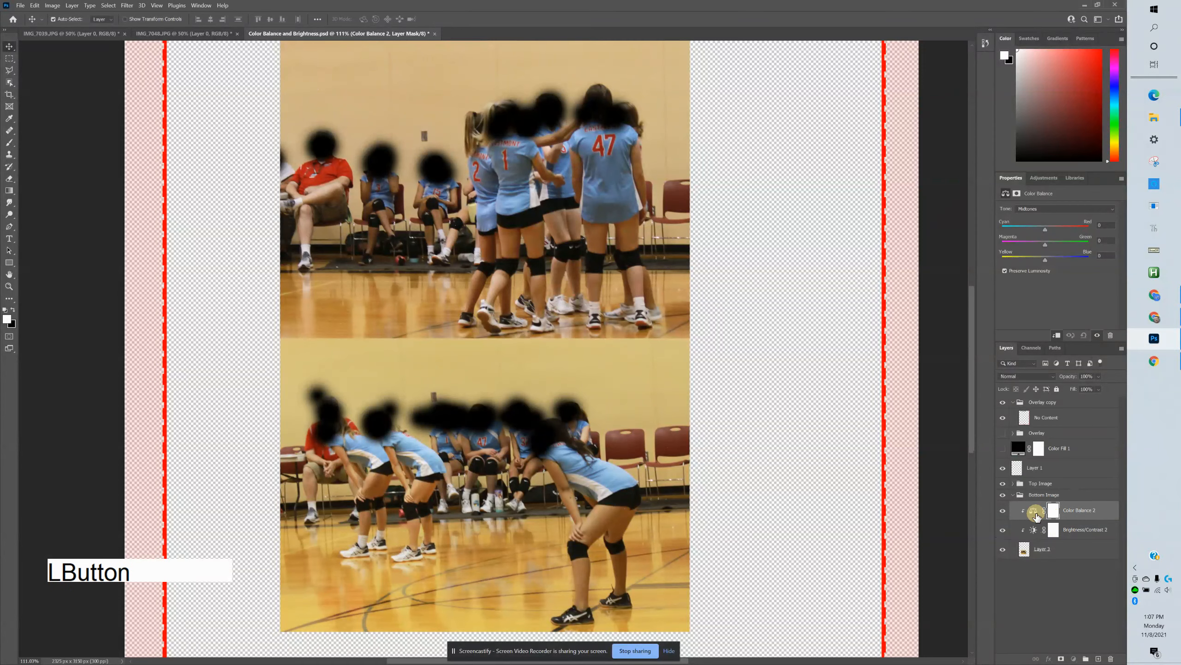
Shift the lower photo's Color Balance midtones to +24 toward red and also toward blue
click(1045, 230)
drag(1055, 228, 1056, 229)
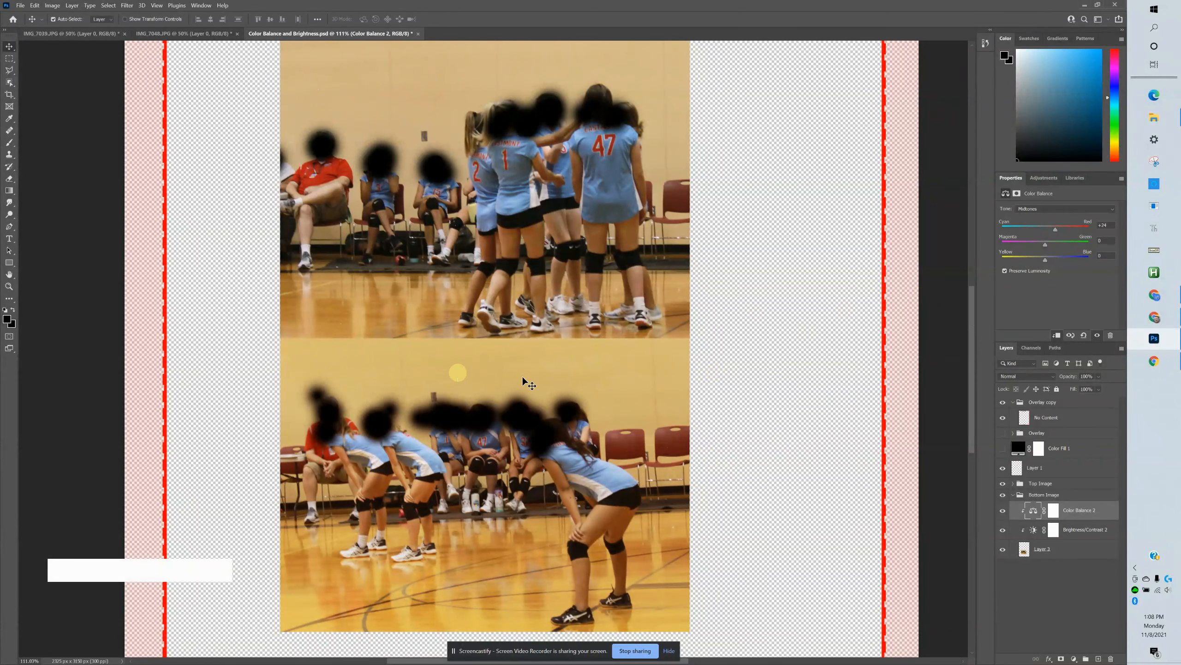
click(1107, 256)
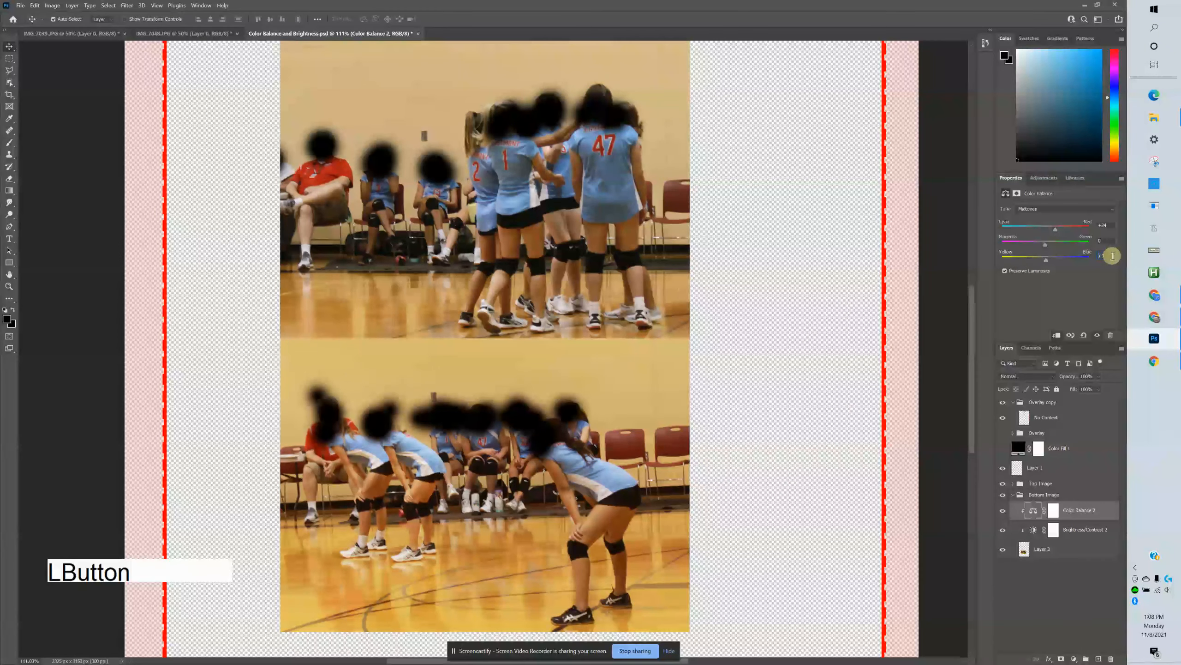
scroll(1113, 256, up, 8)
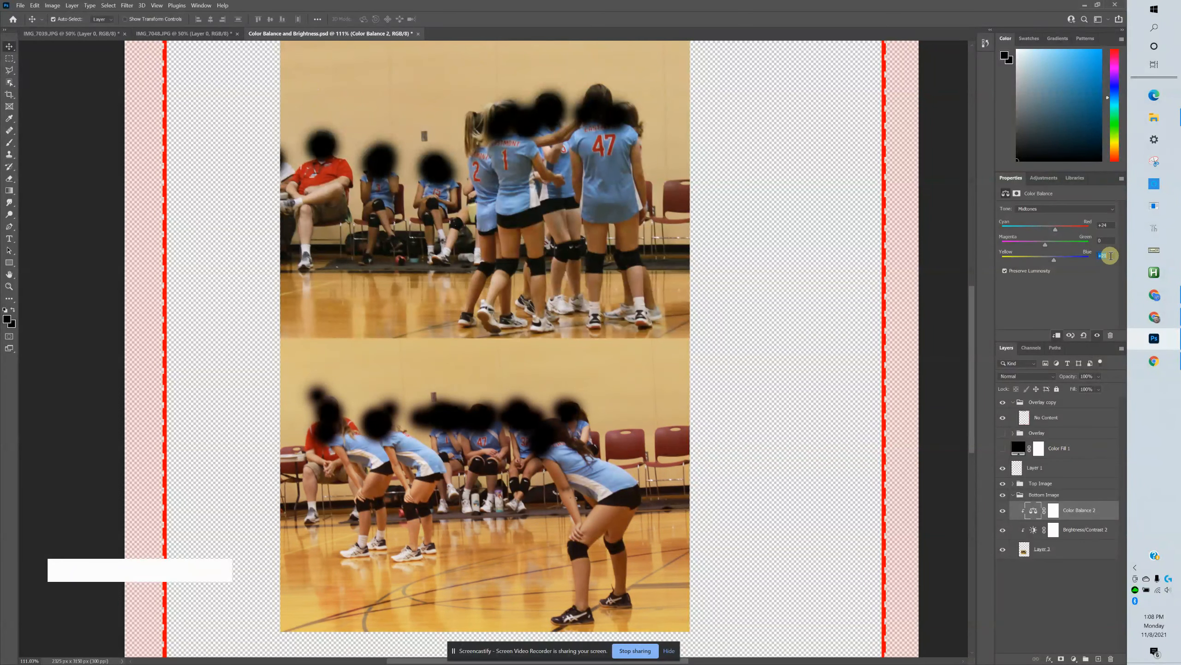
Refine the lower photo's Color Balance midtones to +22 red and +17 blue to match the upper photo's wall
click(1107, 226)
scroll(1109, 225, up, 4)
scroll(1109, 226, down, 7)
click(1111, 259)
scroll(1111, 259, down, 3)
scroll(1110, 259, down, 3)
scroll(1111, 257, down, 1)
click(1113, 228)
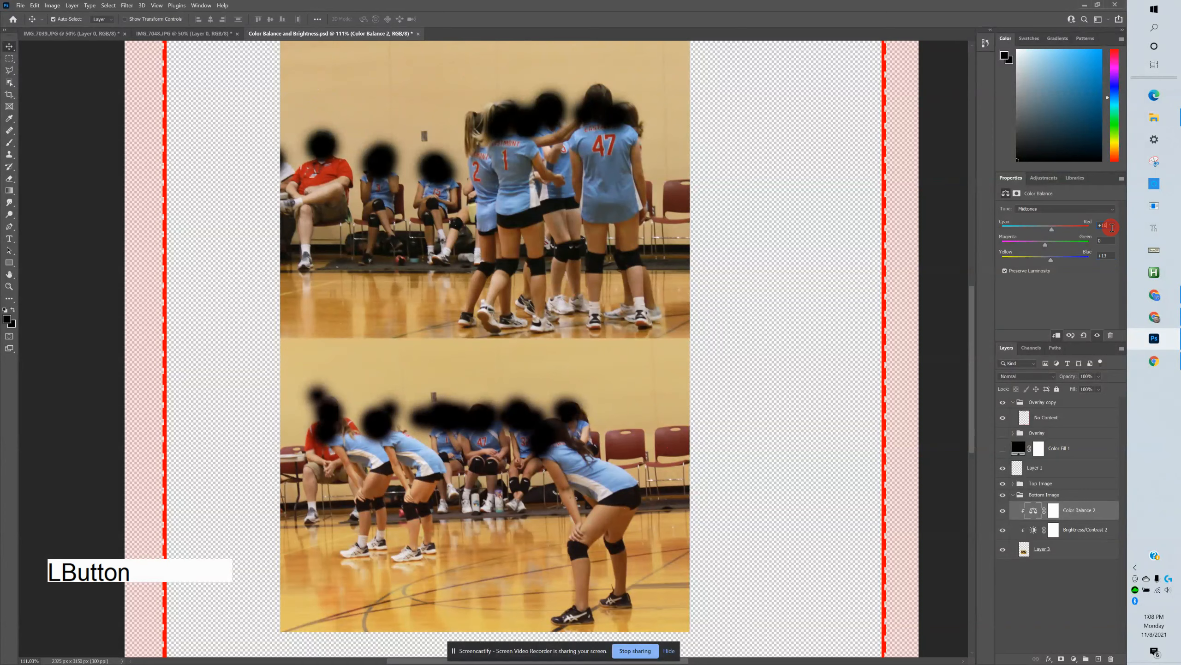
scroll(1112, 228, up, 1)
scroll(1112, 227, up, 1)
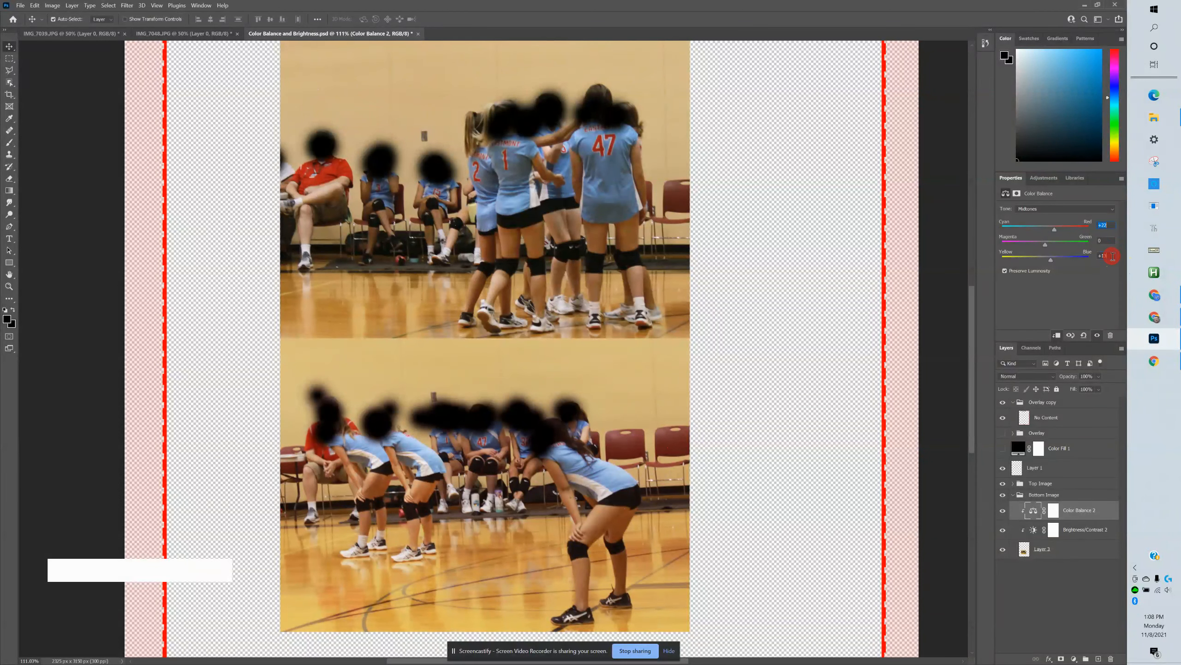
click(1113, 257)
scroll(1113, 257, up, 1)
Set the brightness of the lower photo's Brightness/Contrast adjustment to 29
click(1082, 530)
click(1108, 232)
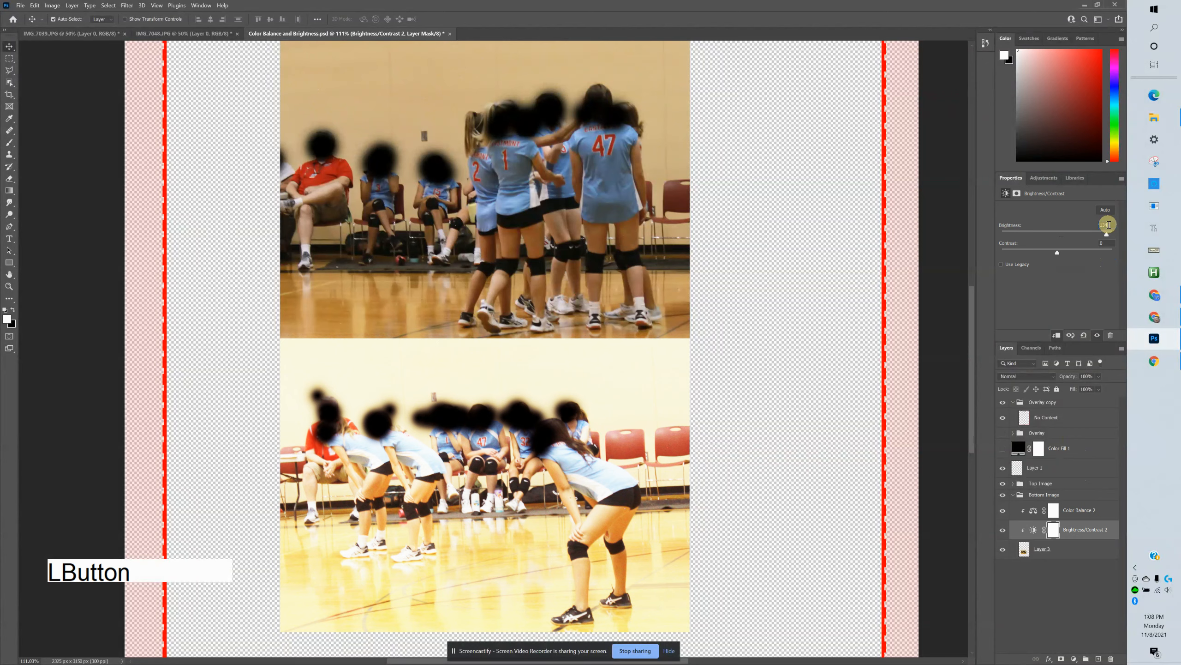
click(1110, 224)
drag(1105, 234, 1075, 237)
click(1105, 225)
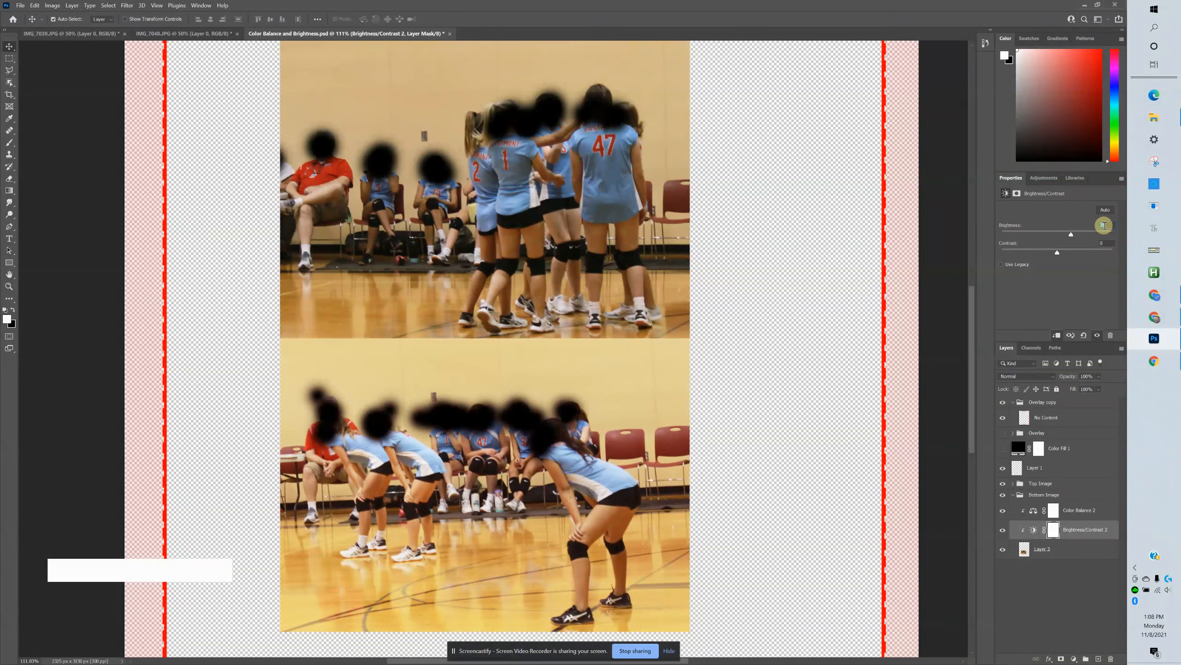
double_click(1109, 224)
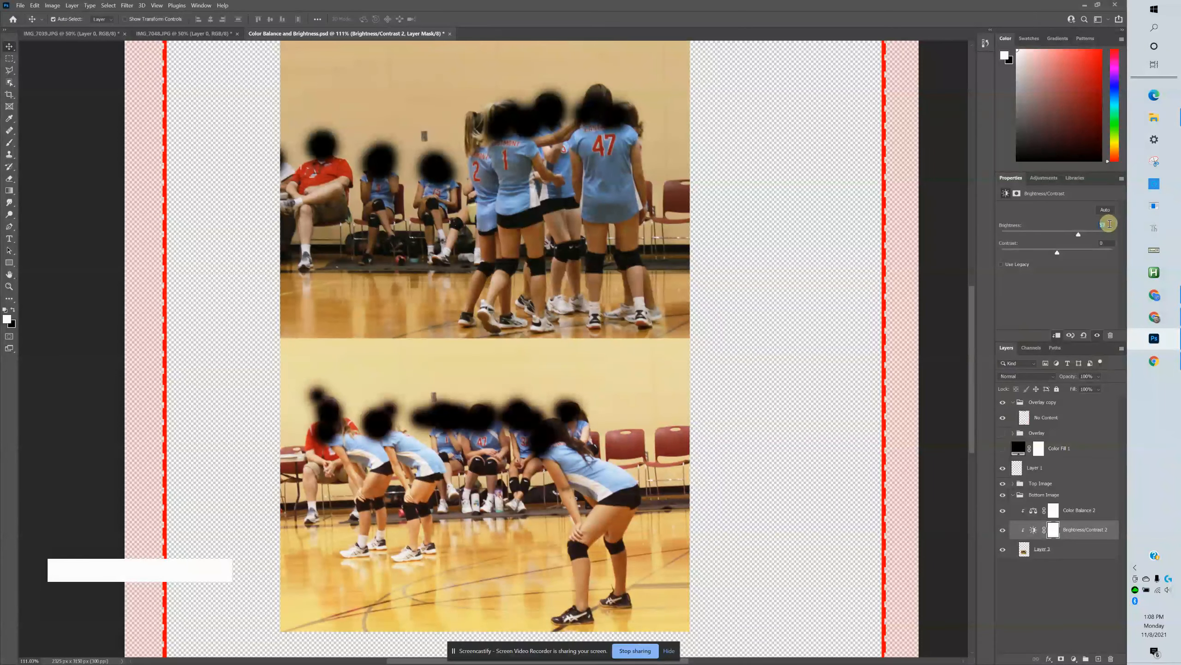
scroll(1110, 224, down, 15)
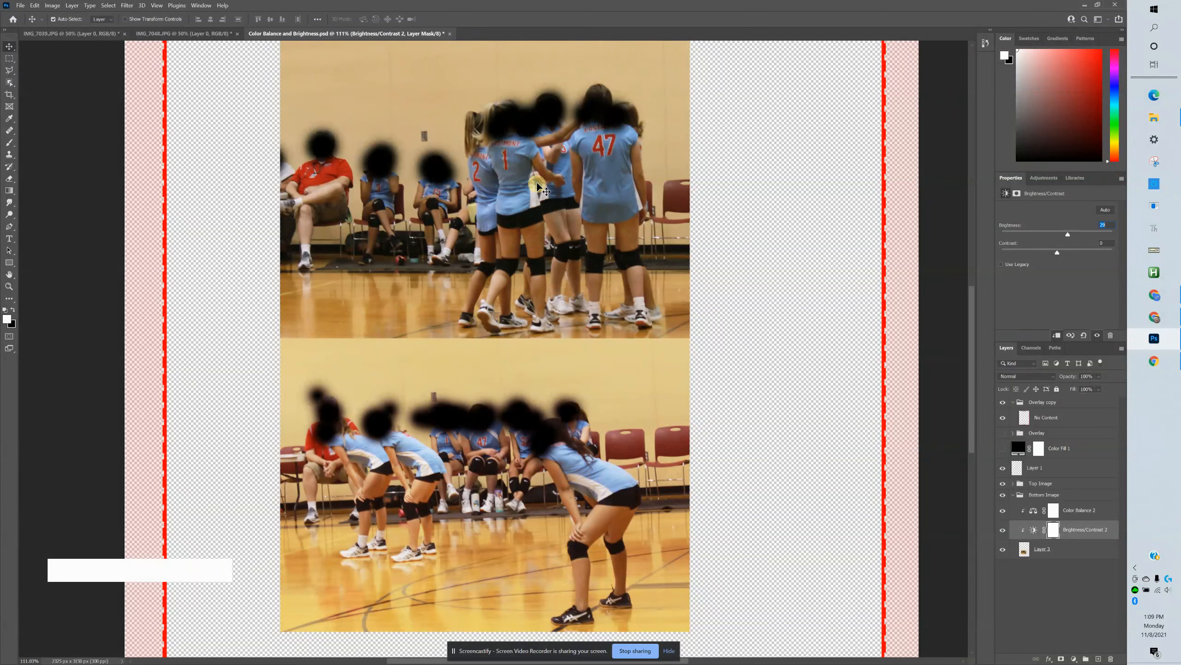
click(1113, 242)
Fine-tune the lower photo's Color Balance midtones to +20 red and +24 blue
click(1053, 506)
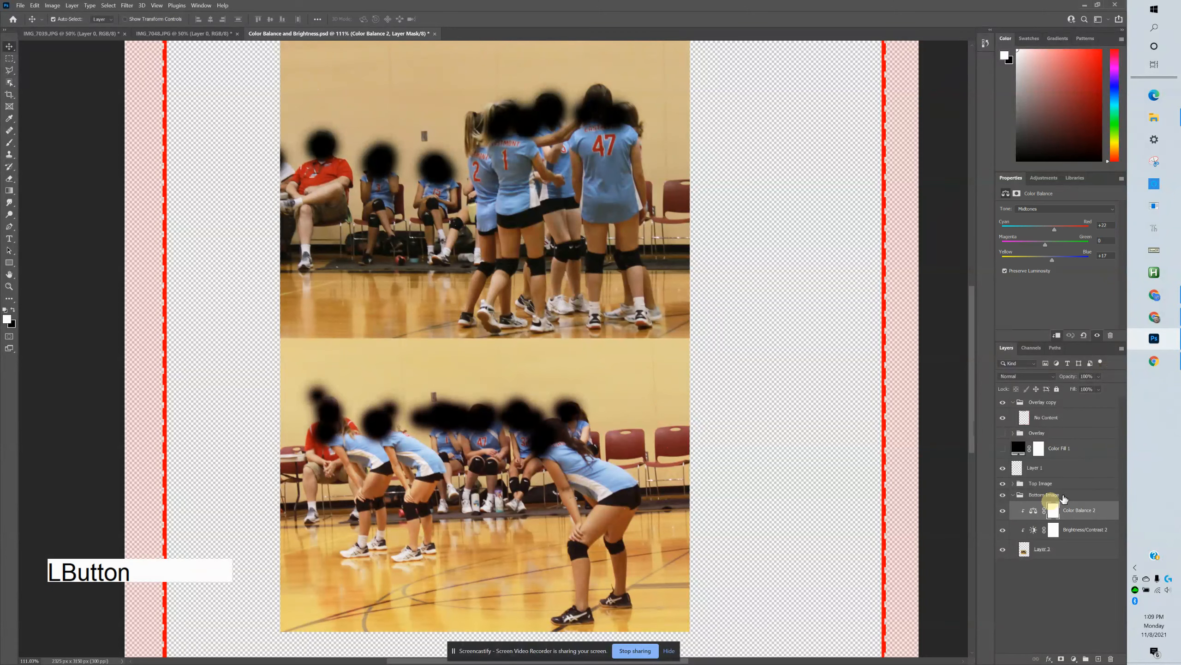
click(1108, 227)
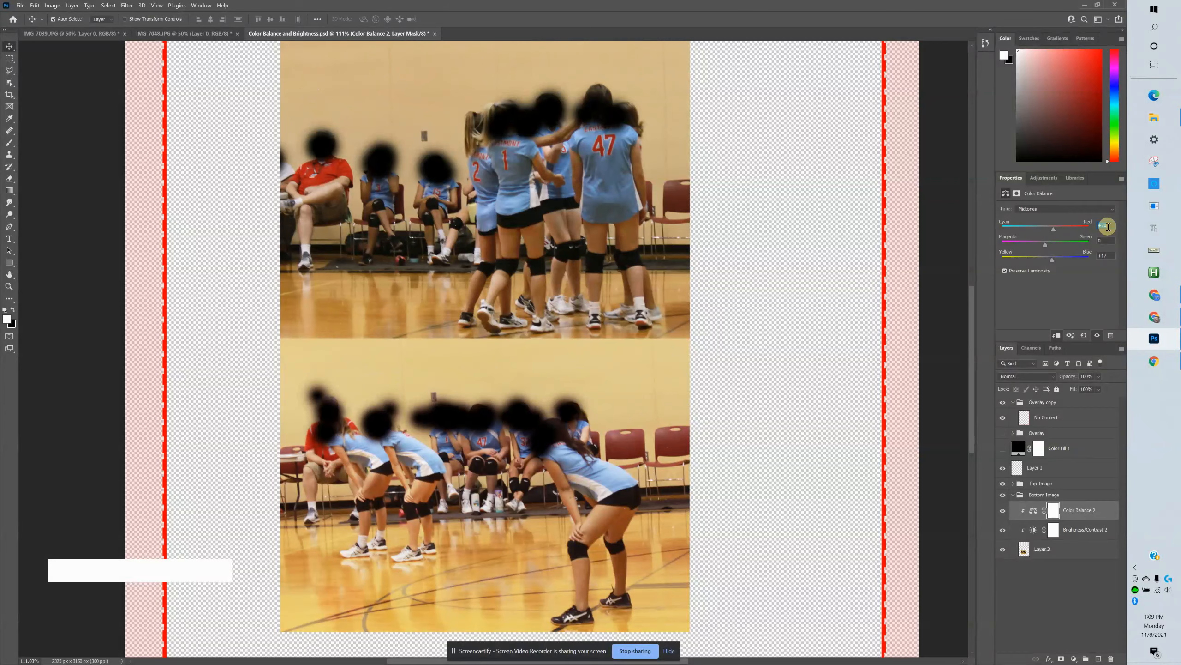
right_click(1112, 259)
click(1111, 256)
scroll(1111, 256, up, 2)
Toggle the visibility of the Bottom Image group's Color Balance and Brightness/Contrast layers to compare the lower photo before and after
click(1004, 511)
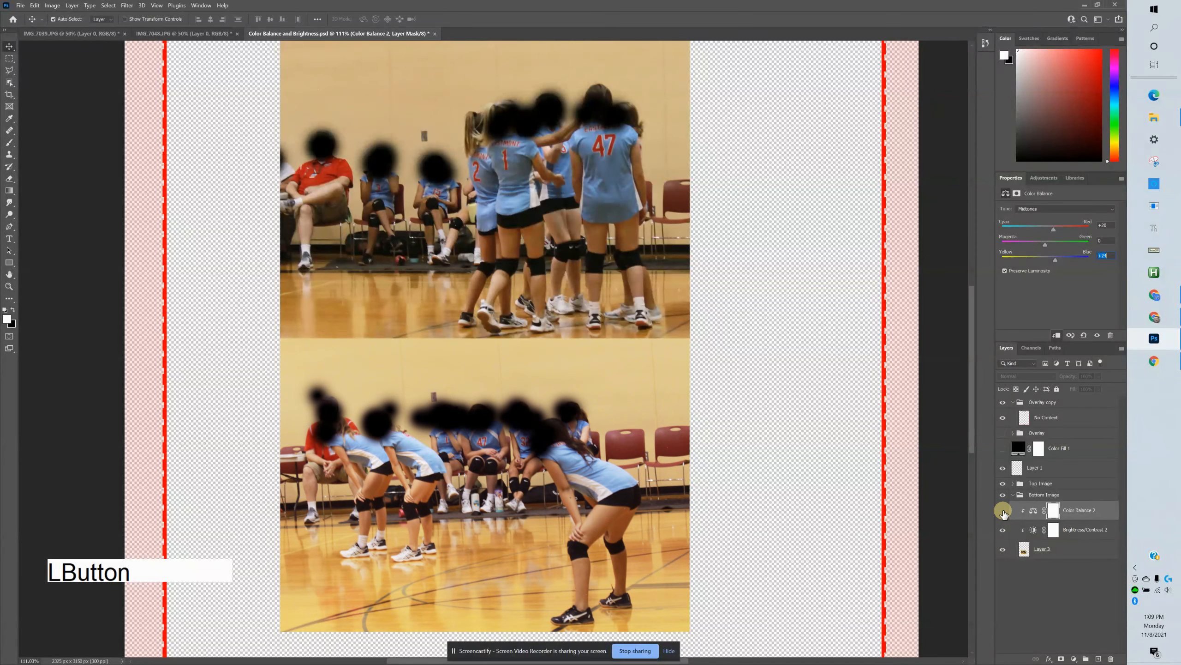
click(1003, 510)
click(1003, 512)
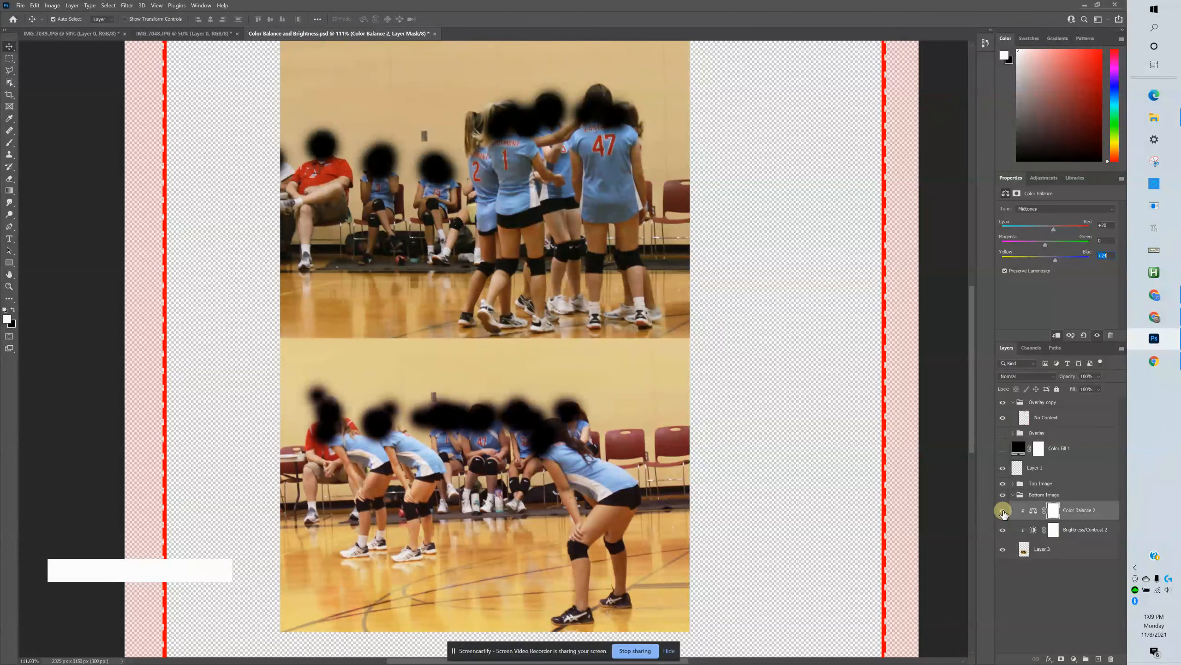
click(1004, 530)
click(1004, 533)
Expand the Top Image group and toggle the visibility of its Brightness/Contrast and Color Balance layers to compare the upper photo before and after
click(1014, 484)
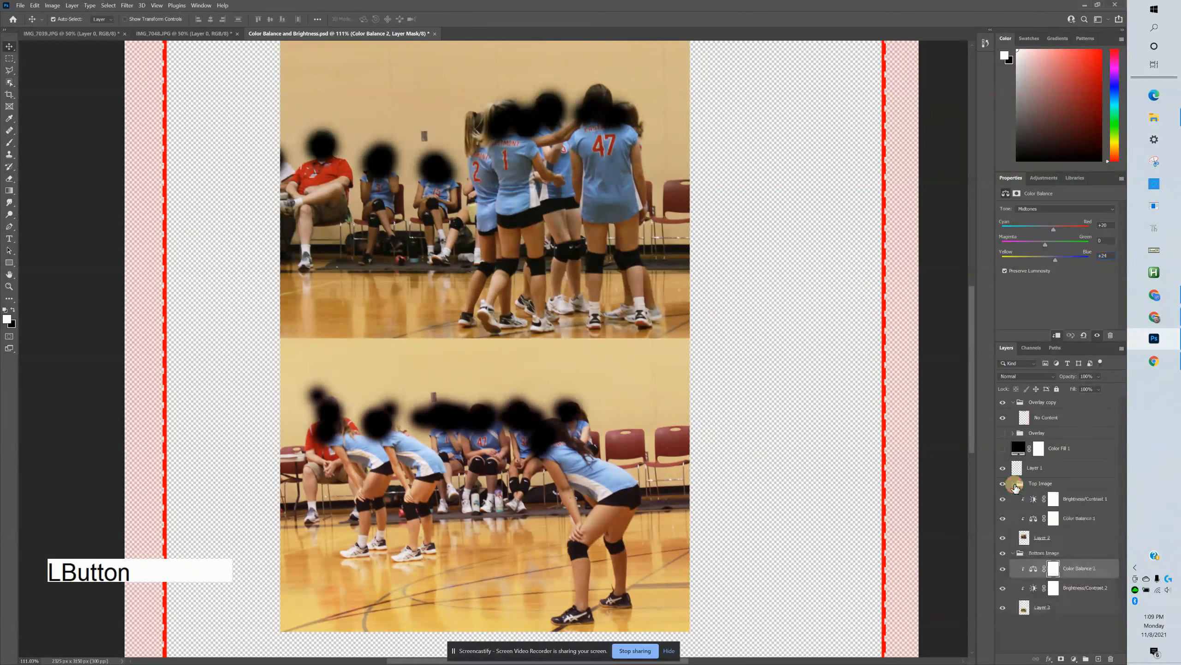
click(1070, 499)
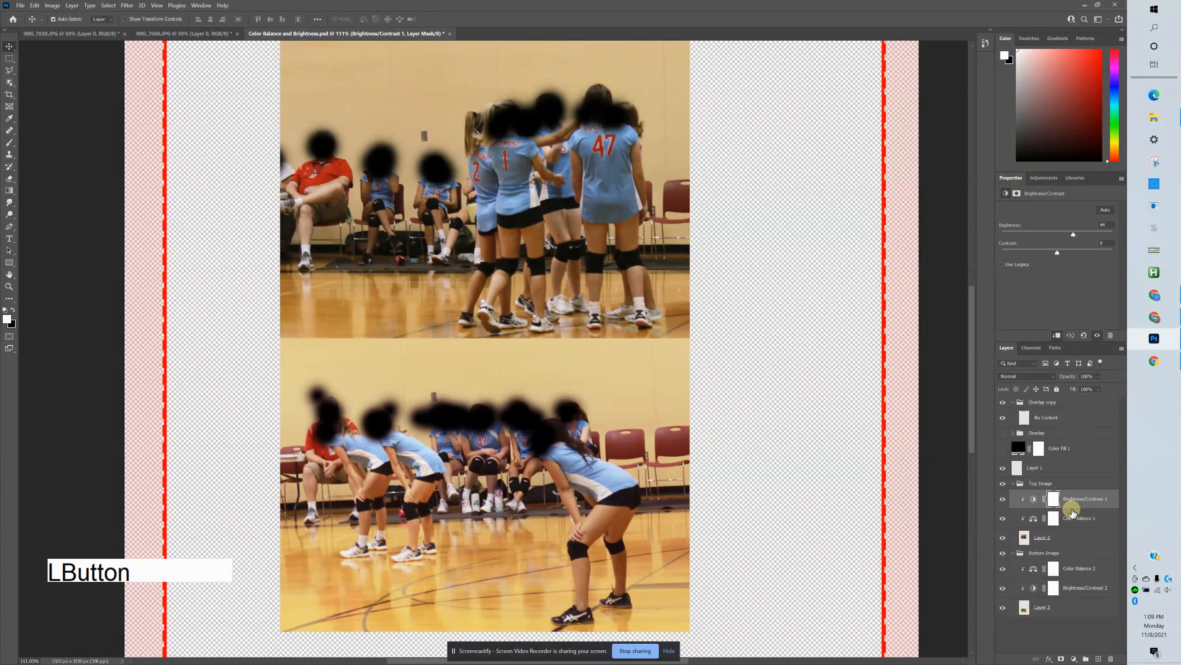
click(1004, 500)
click(1003, 500)
click(1004, 519)
click(1004, 519)
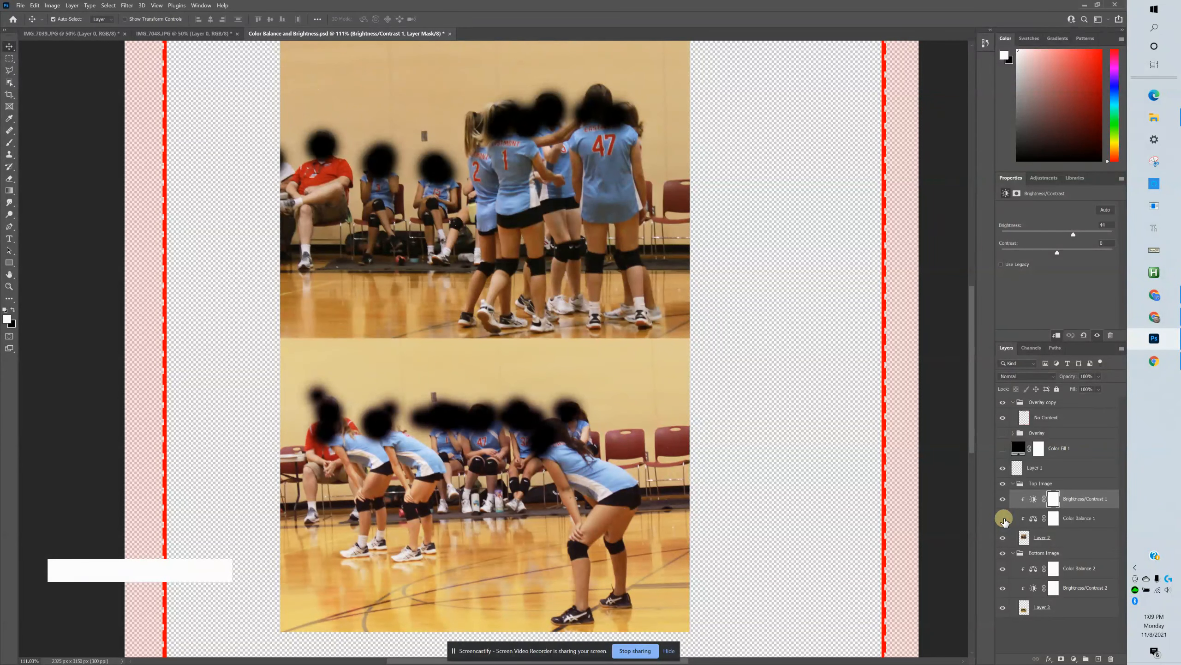
click(1003, 519)
Hide the Color Balance and Brightness/Contrast layers in both the Top Image and Bottom Image groups to view the unadjusted photos
click(1003, 517)
click(1003, 590)
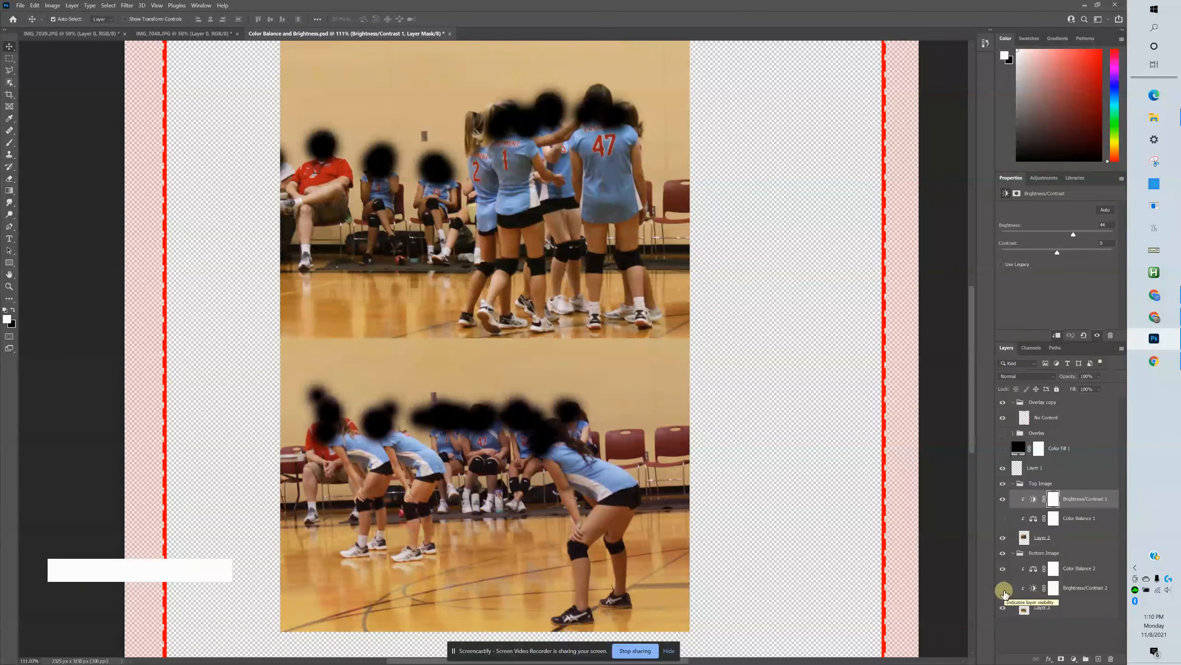
click(1004, 589)
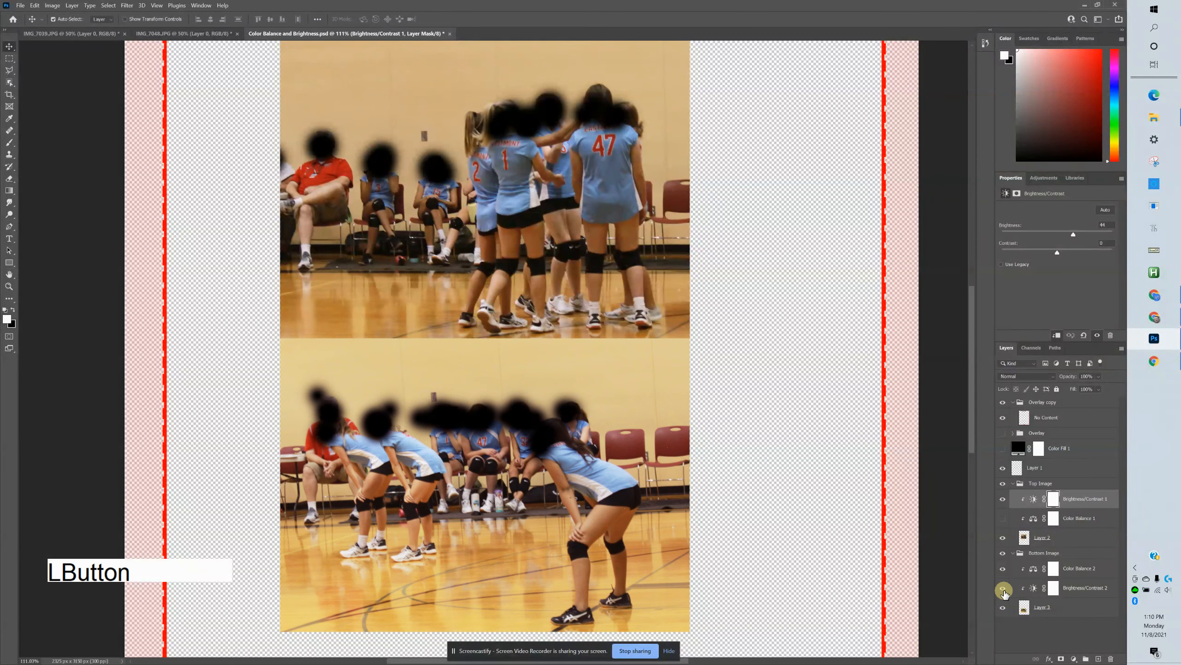
click(1003, 589)
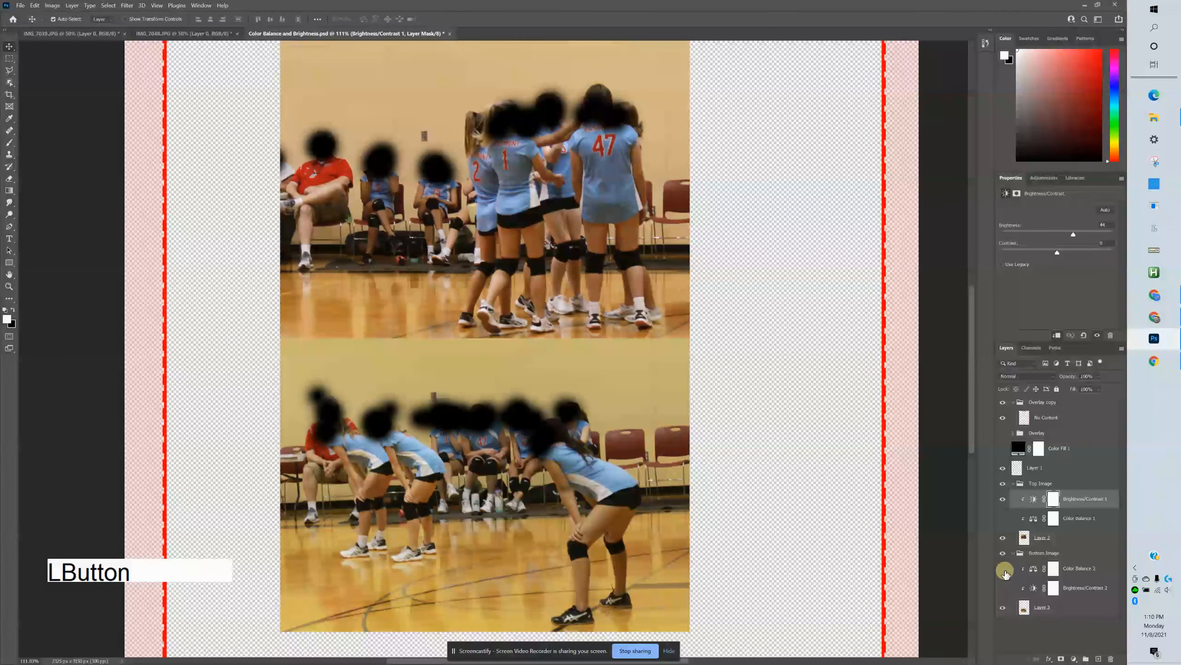
click(1003, 498)
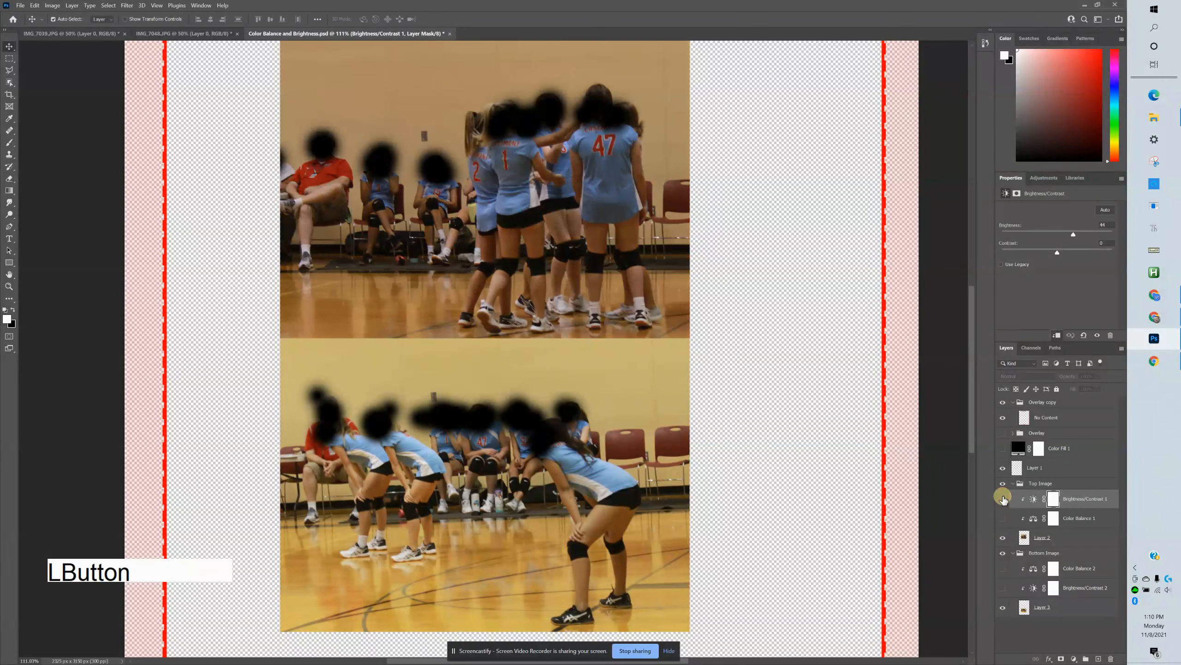
Show all four Brightness/Contrast and Color Balance layers in both groups again to view the matched photos
click(1003, 499)
click(1002, 517)
click(1003, 568)
click(1003, 588)
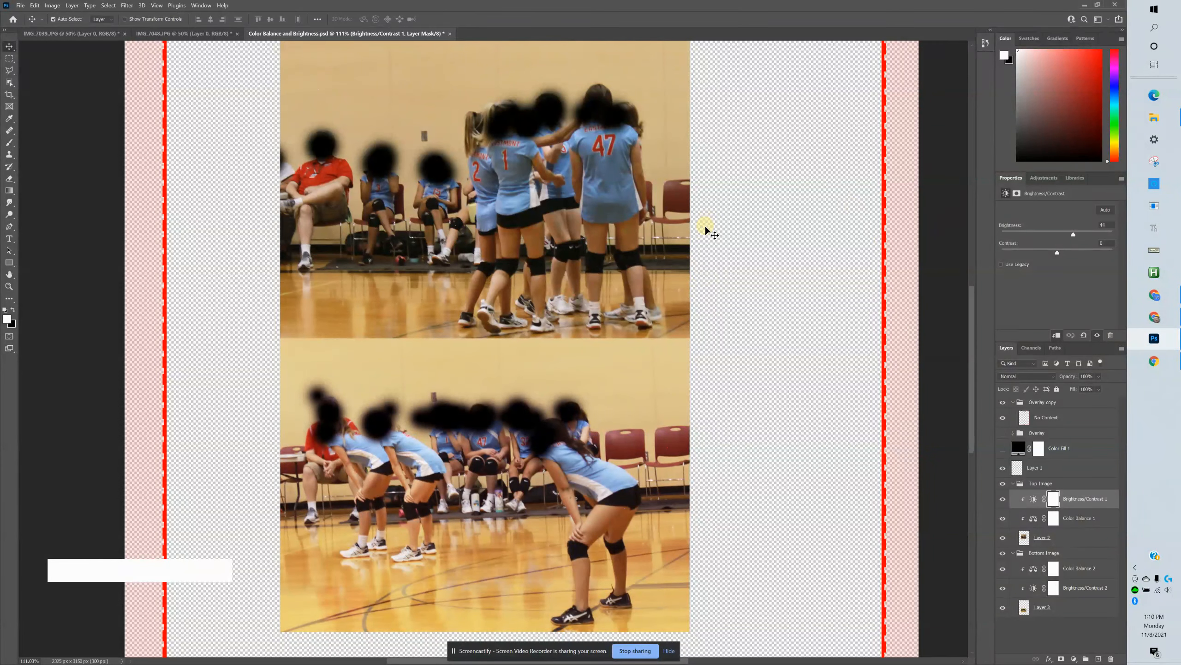
key(super+Tab)
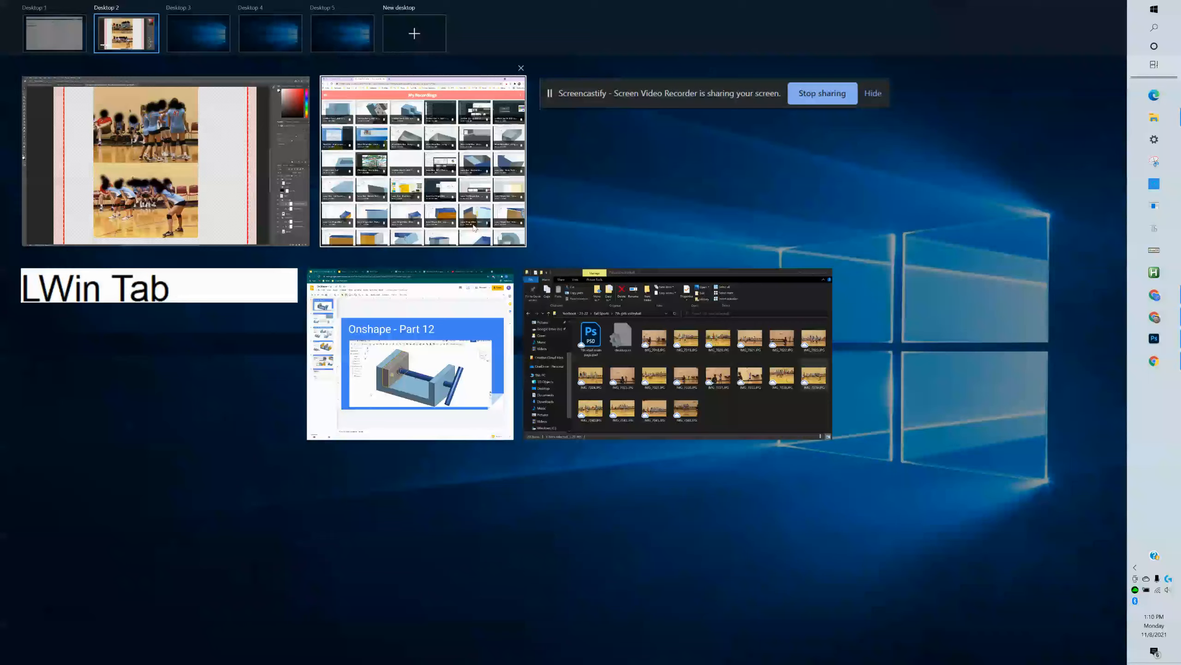
click(772, 98)
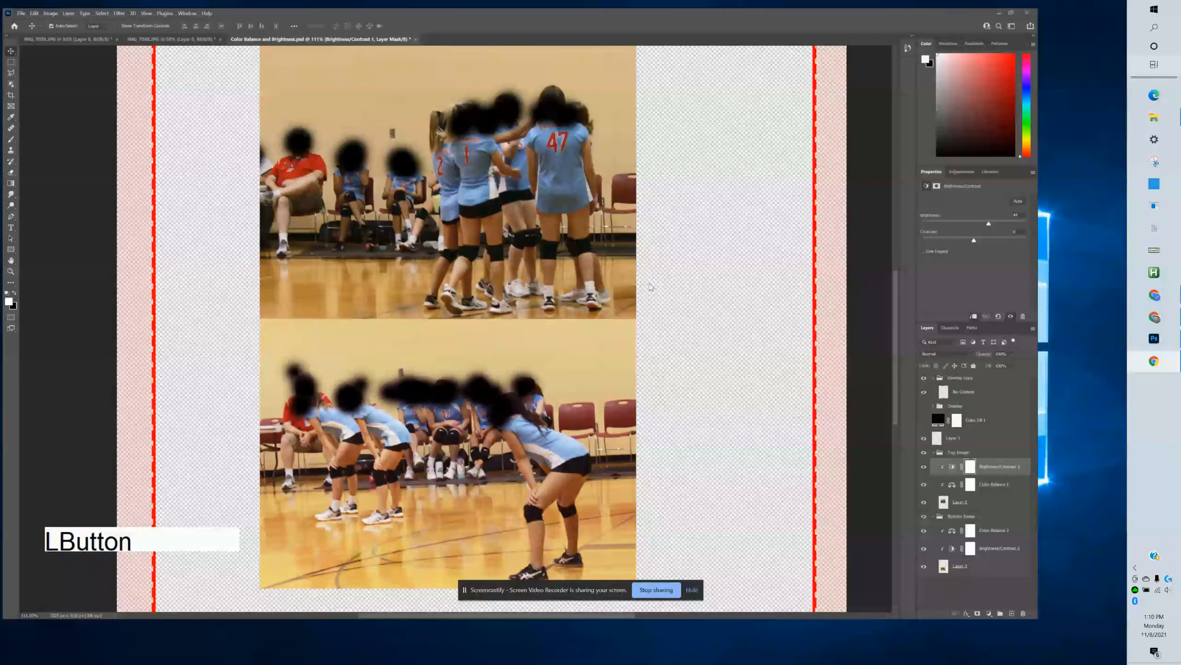